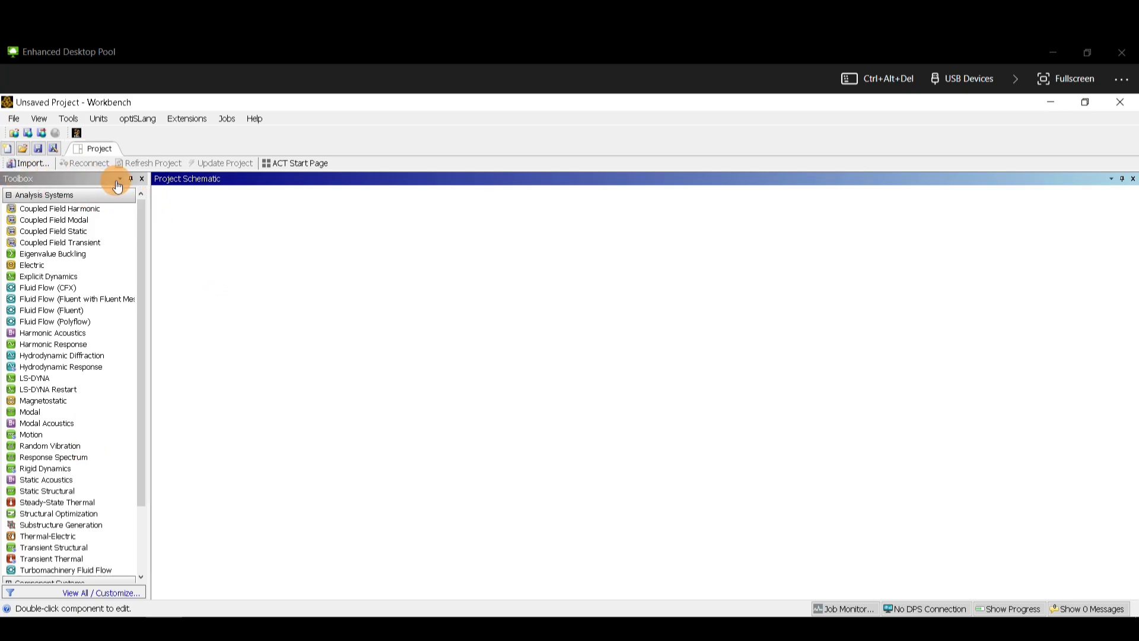
Step: Add a Static Structural system to the project schematic and review the General Materials source in its engineering data
click(43, 492)
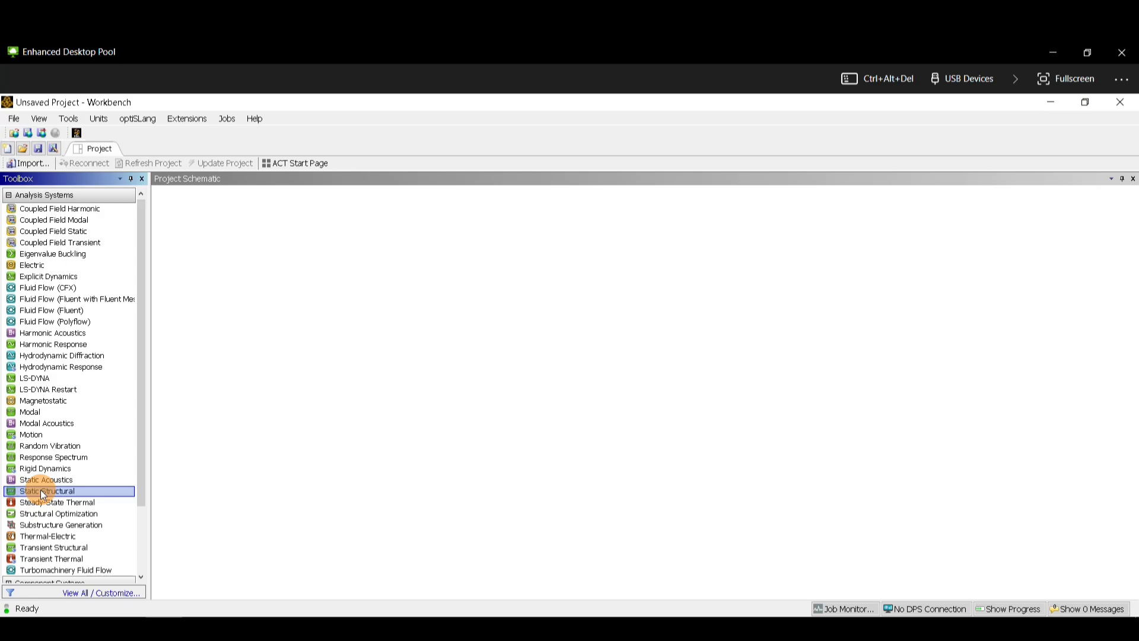
drag(42, 492, 259, 267)
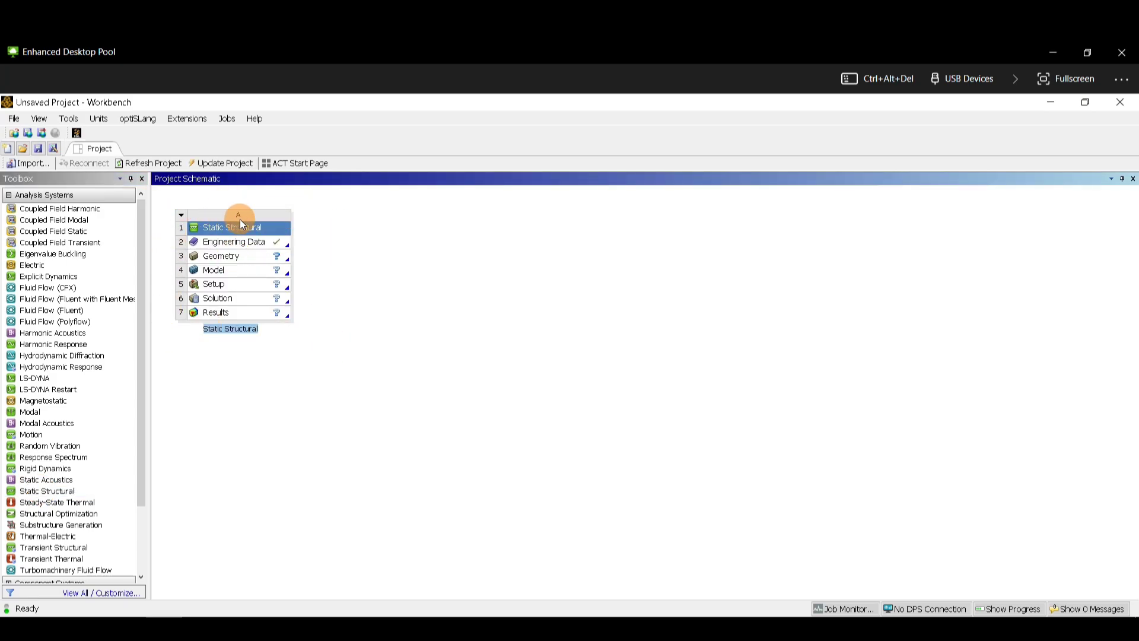
double_click(215, 246)
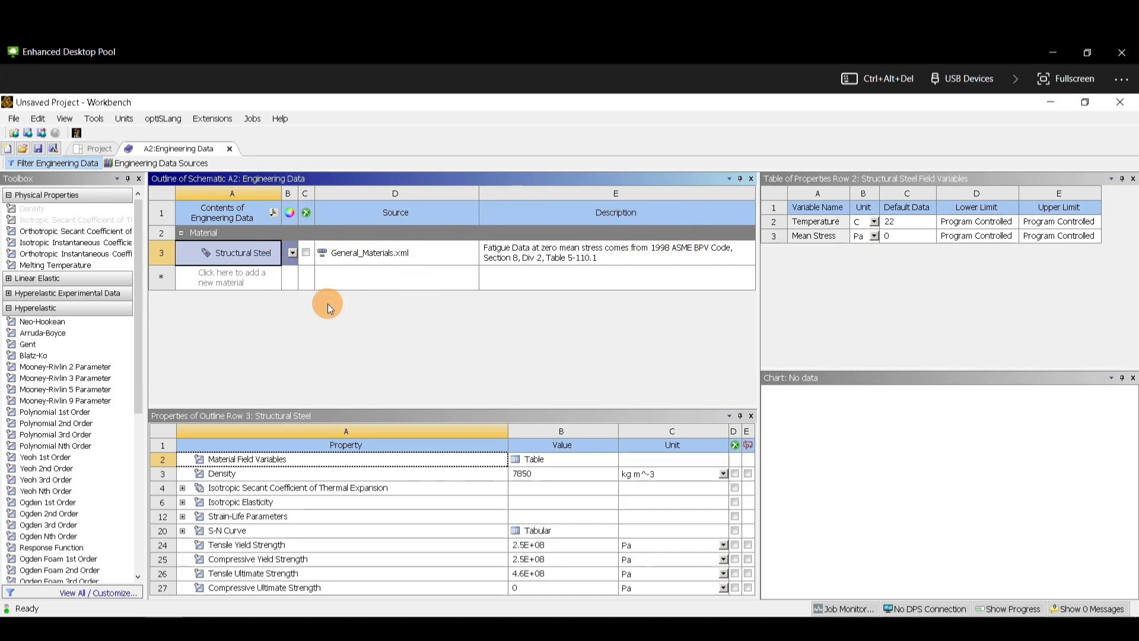
click(155, 163)
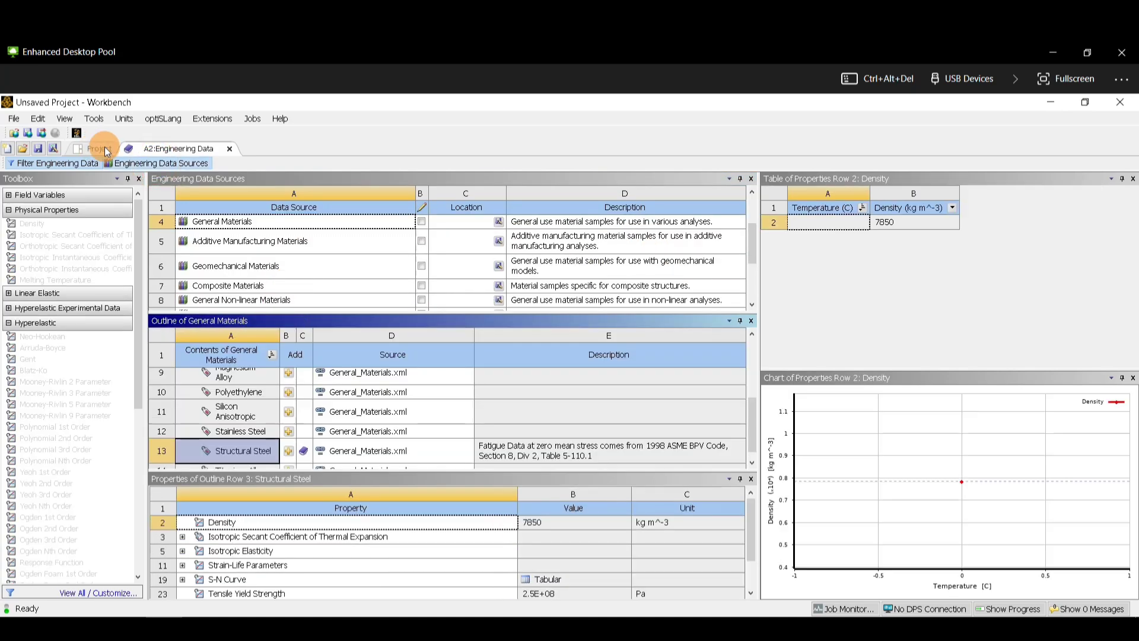
click(89, 147)
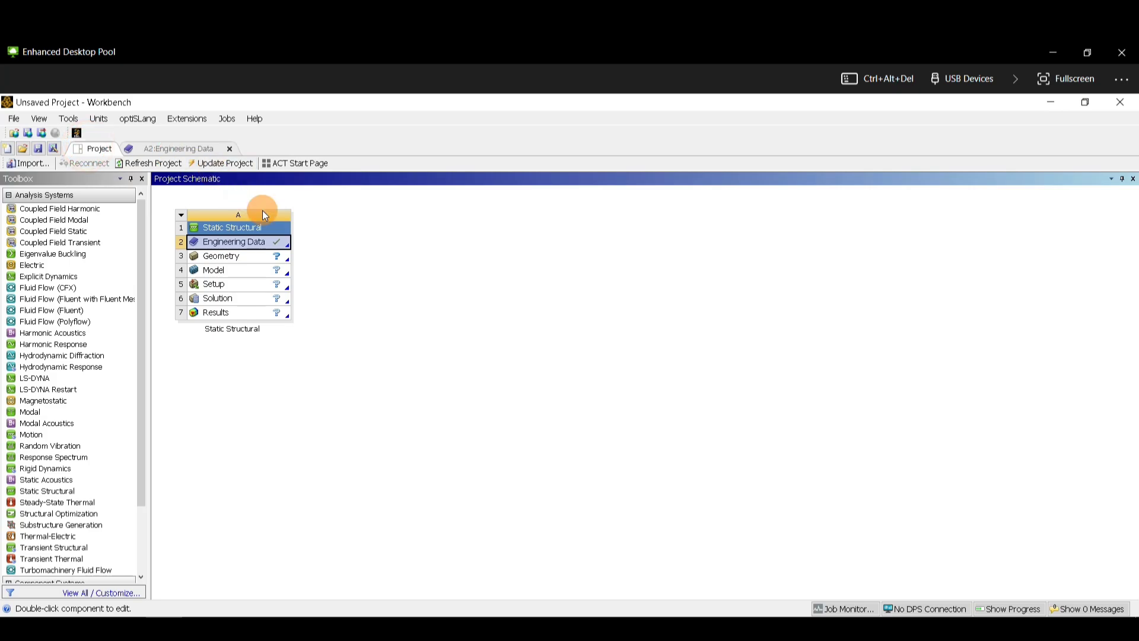
Step: Insert the SOLIDWORKS part Part22 from the Project 4 folder as the Static Structural geometry, and return to the project schematic
double_click(235, 258)
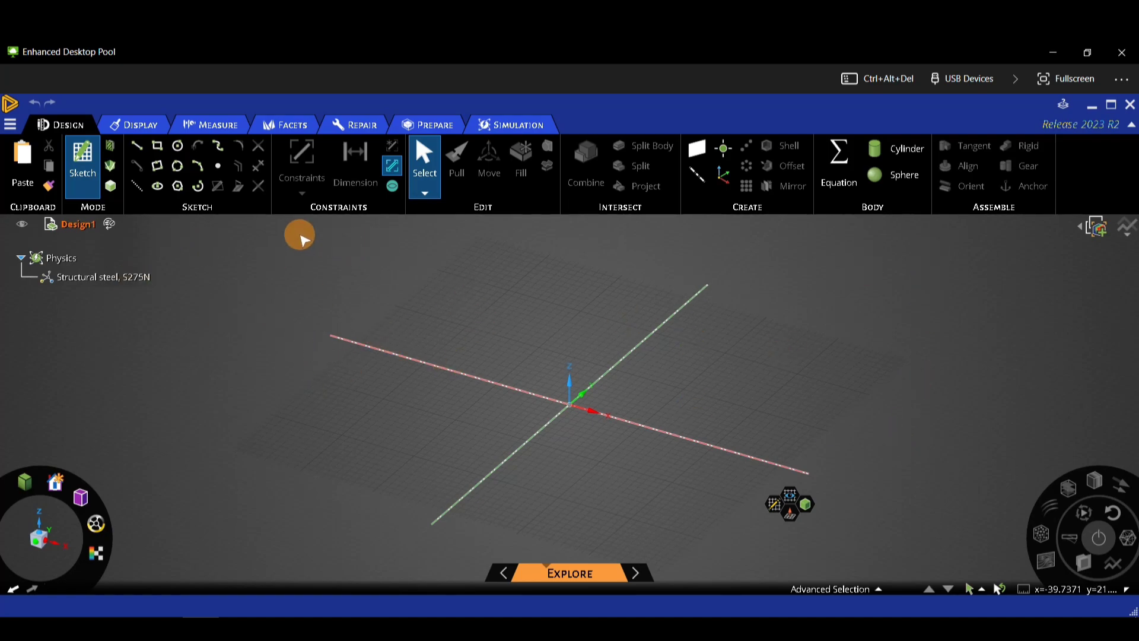
click(16, 128)
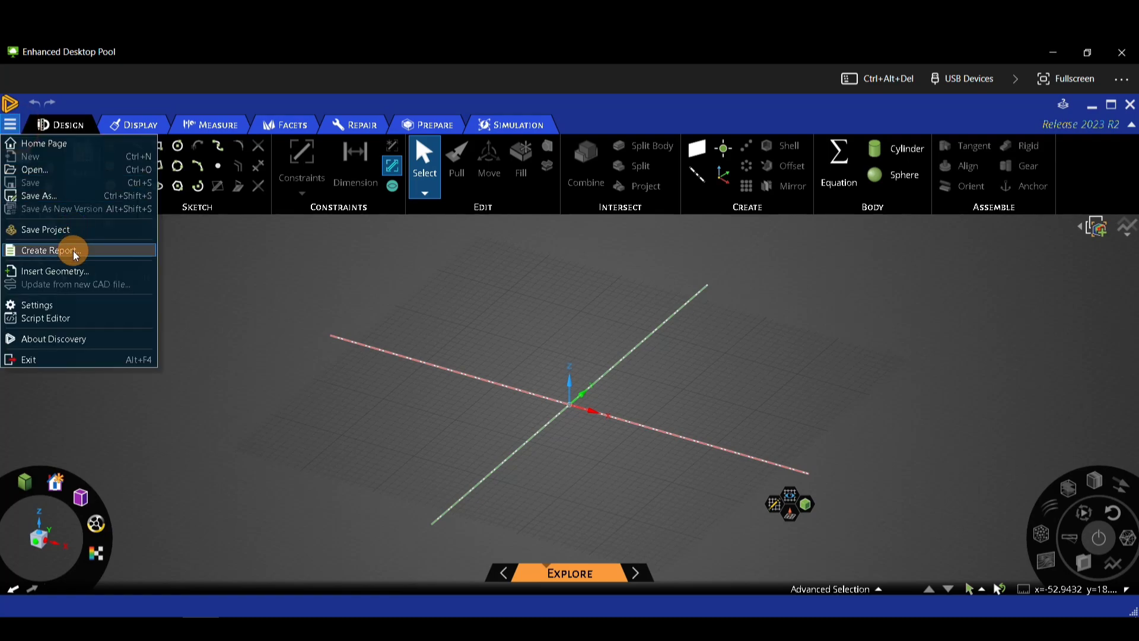
click(62, 272)
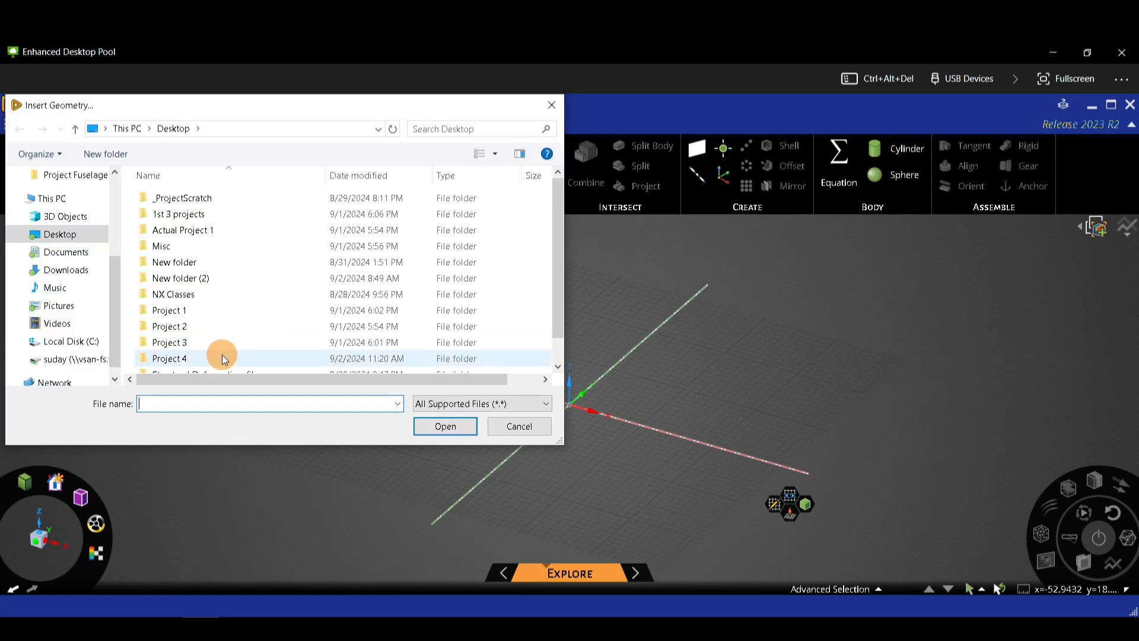
double_click(224, 358)
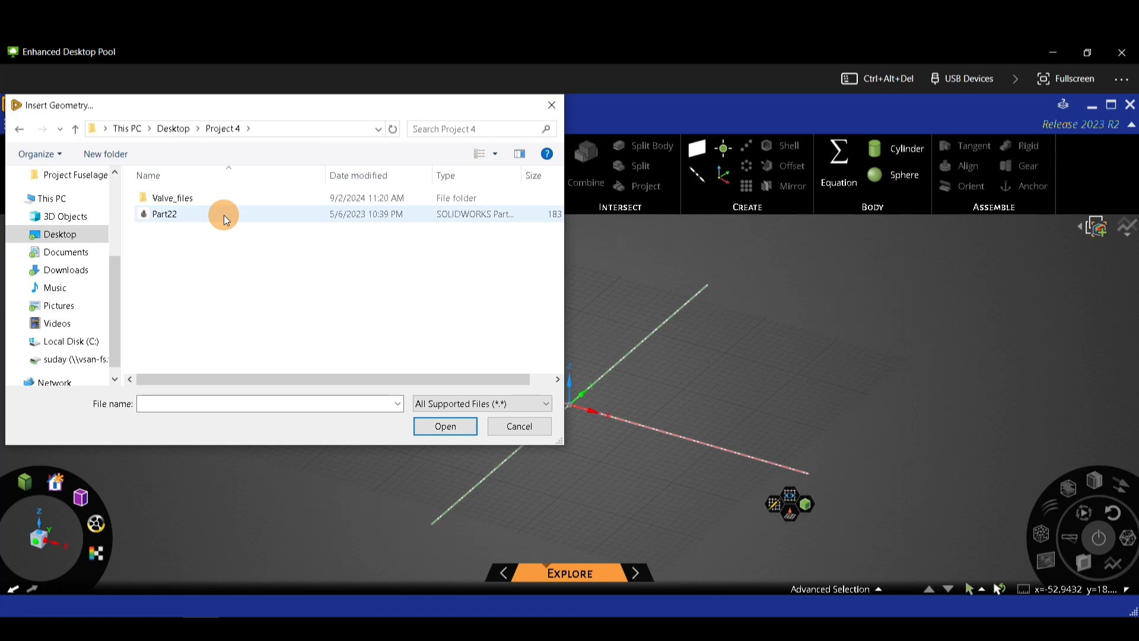
click(172, 215)
click(464, 427)
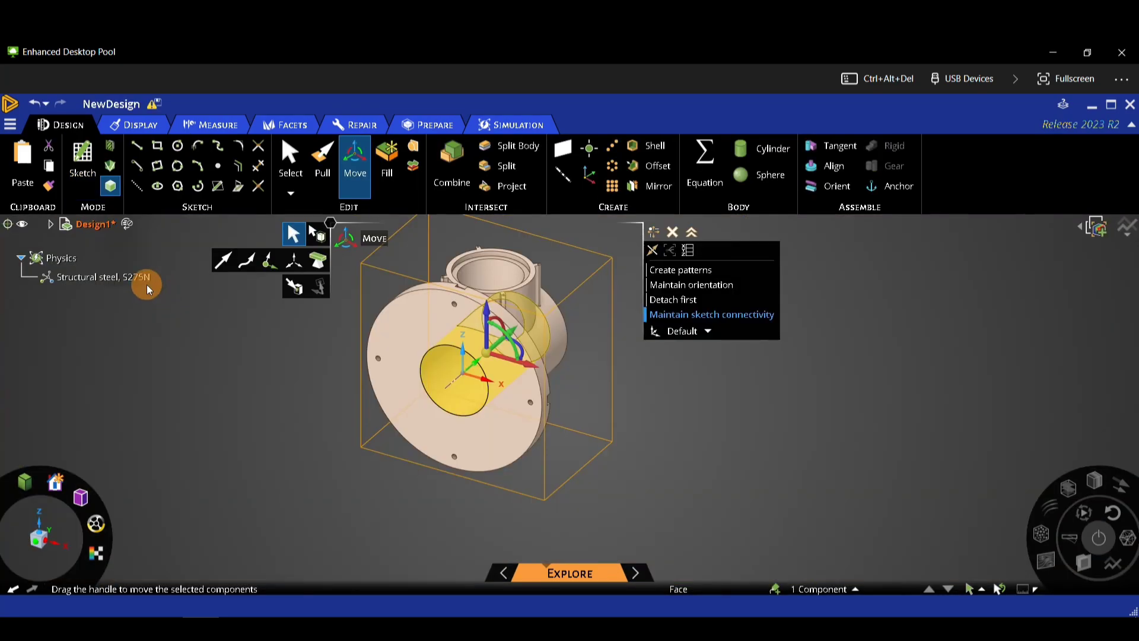
middle_drag(148, 289, 451, 531)
click(1092, 105)
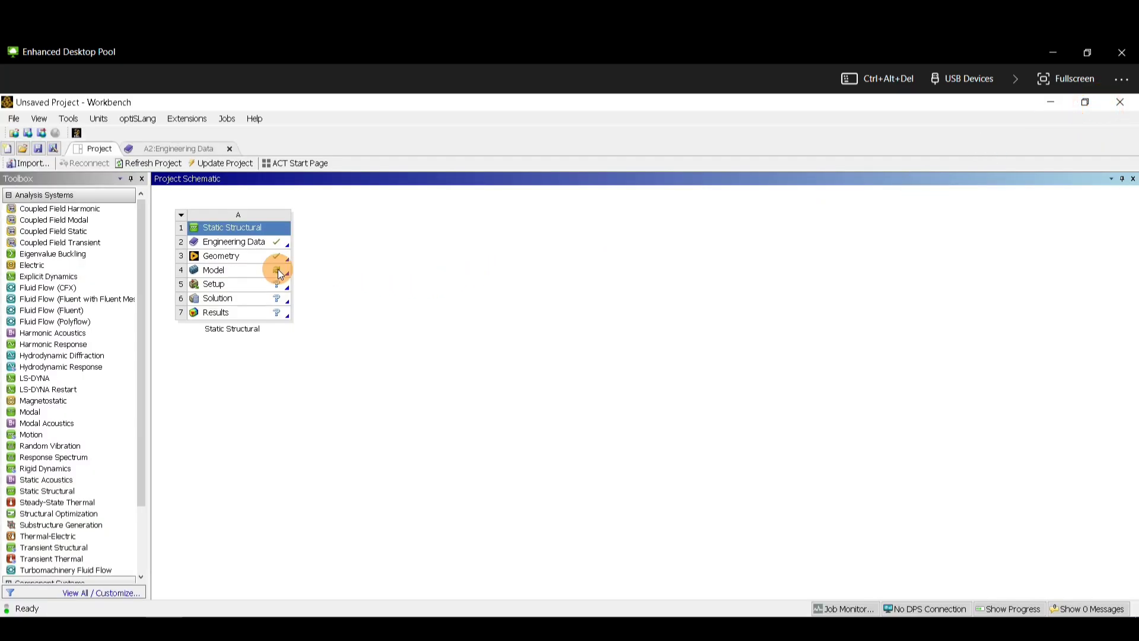
Step: Open the Static Structural model in Mechanical and set the mesh element order to Quadratic
click(225, 273)
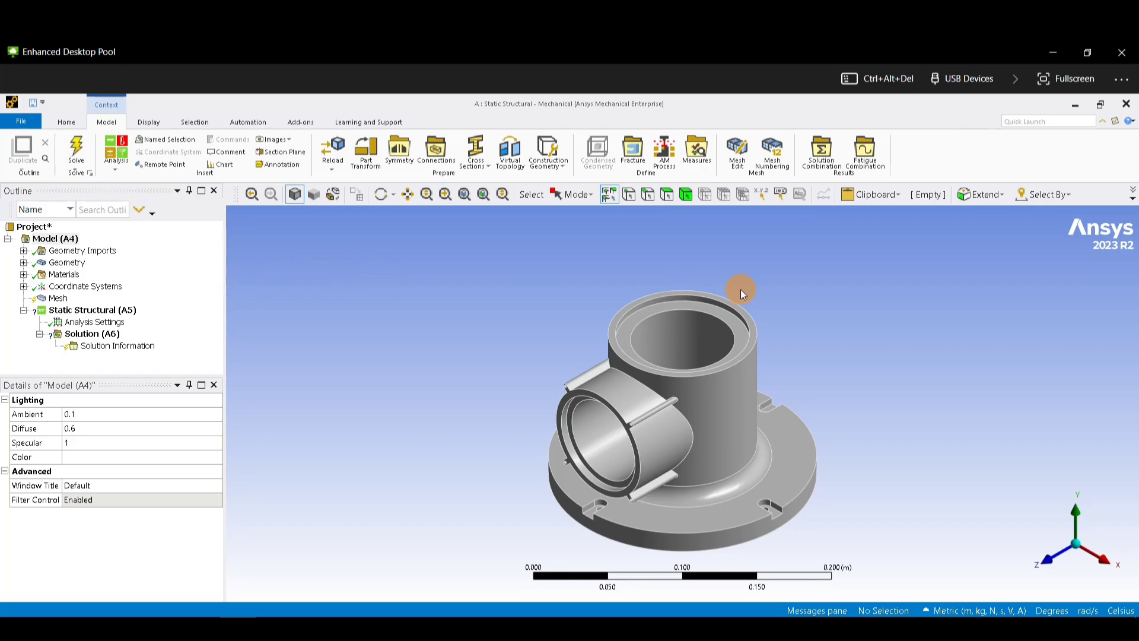
click(57, 300)
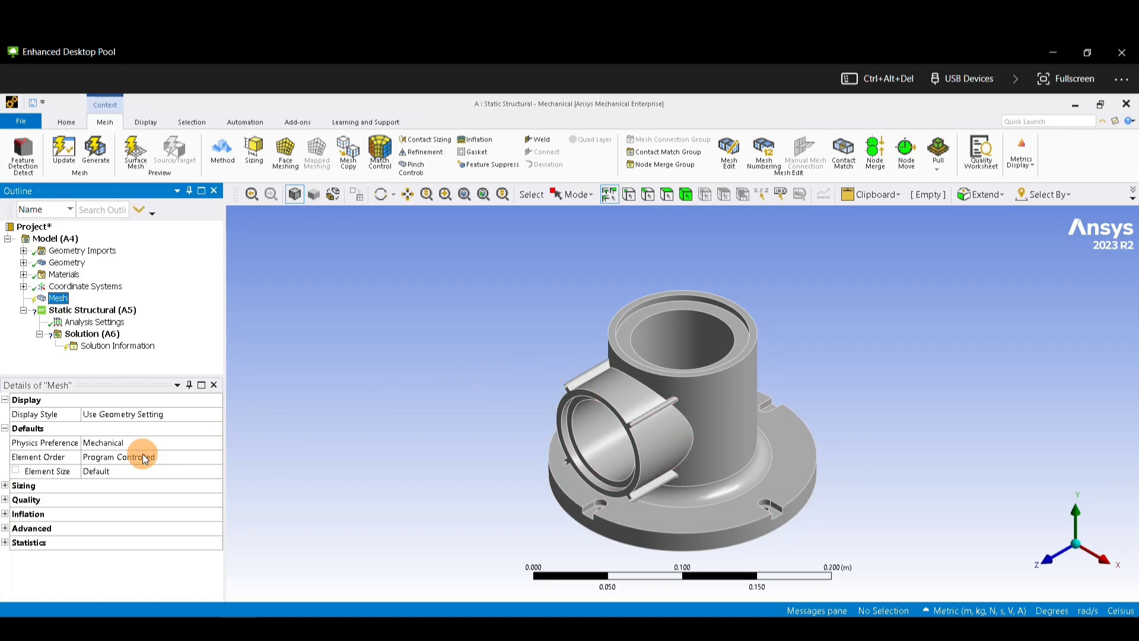
click(102, 462)
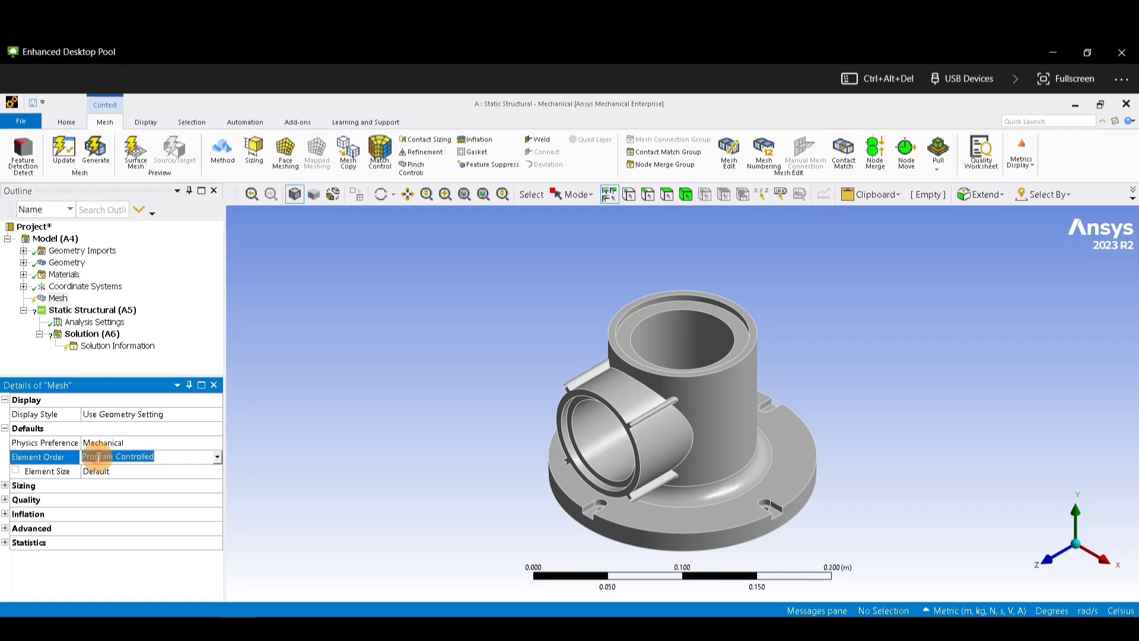
click(217, 458)
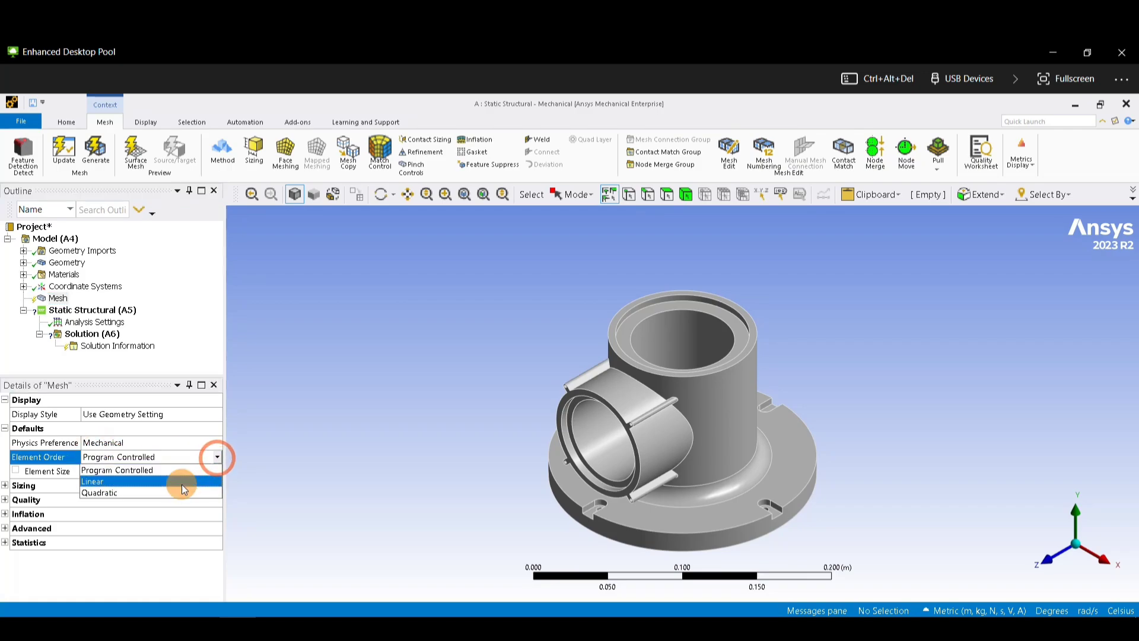
click(166, 492)
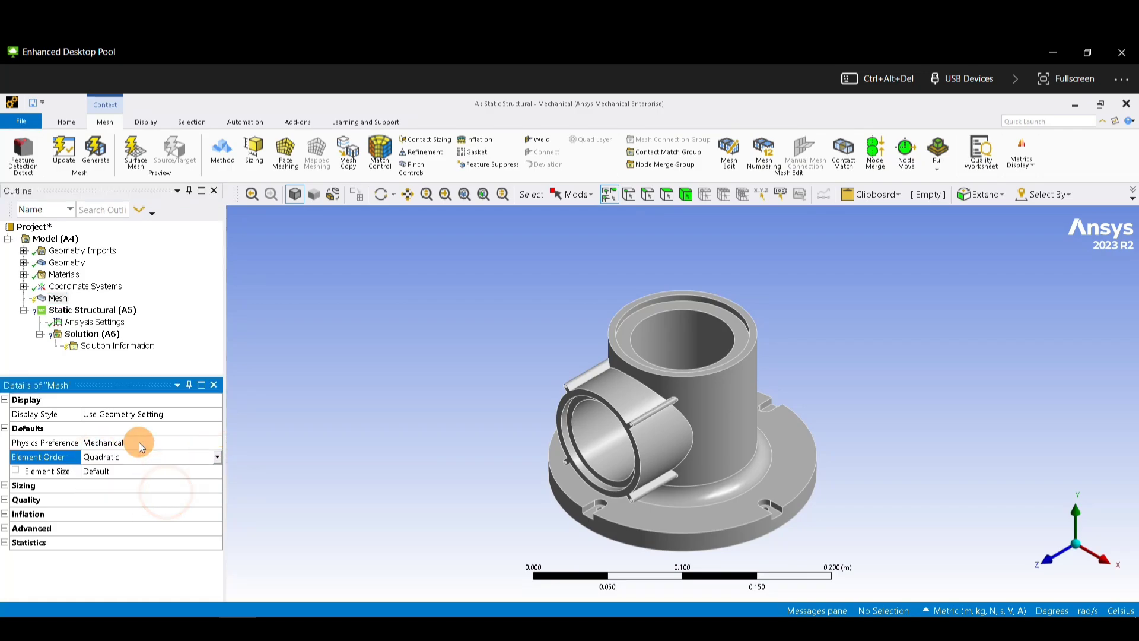
Step: Insert a mesh method scoped to the valve body and set it to Tetrahedrons
right_click(57, 299)
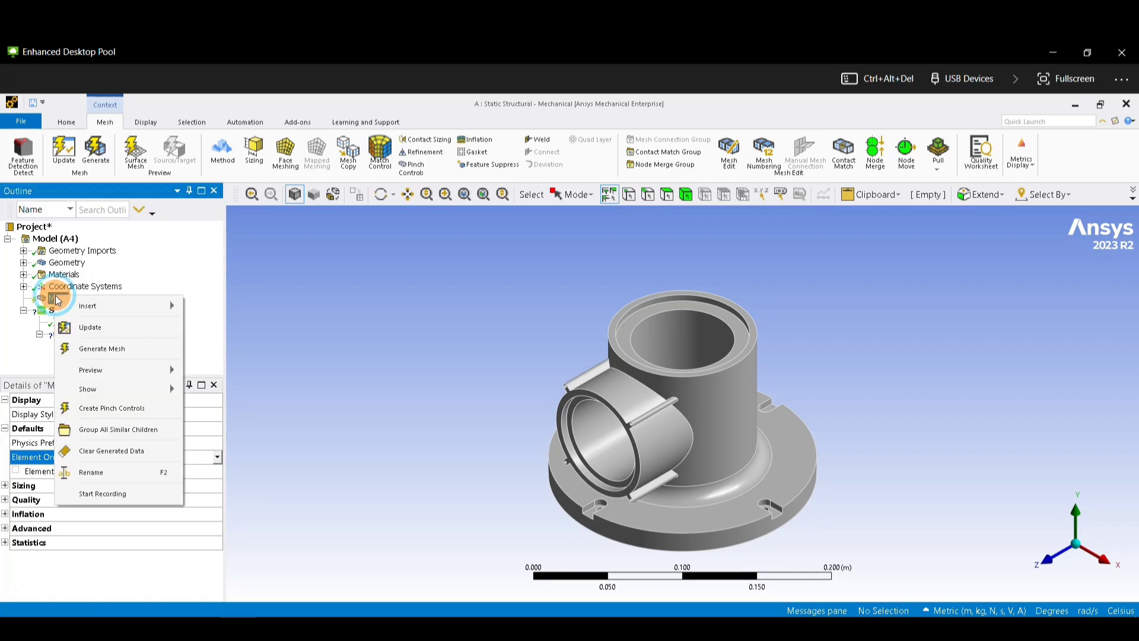
mouse_move(172, 305)
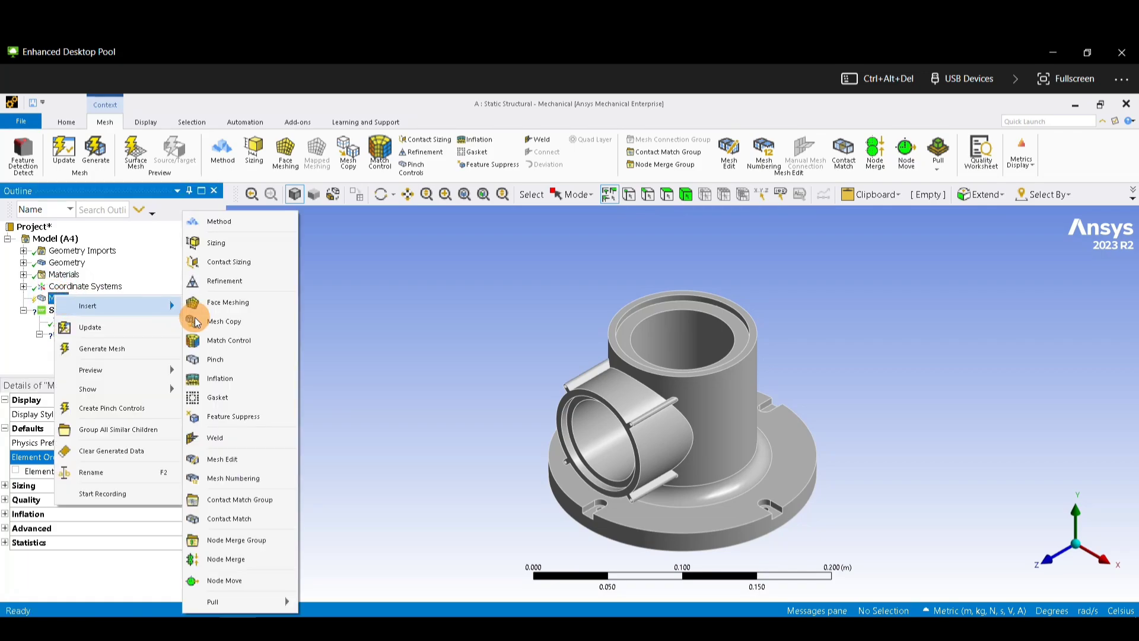
click(219, 222)
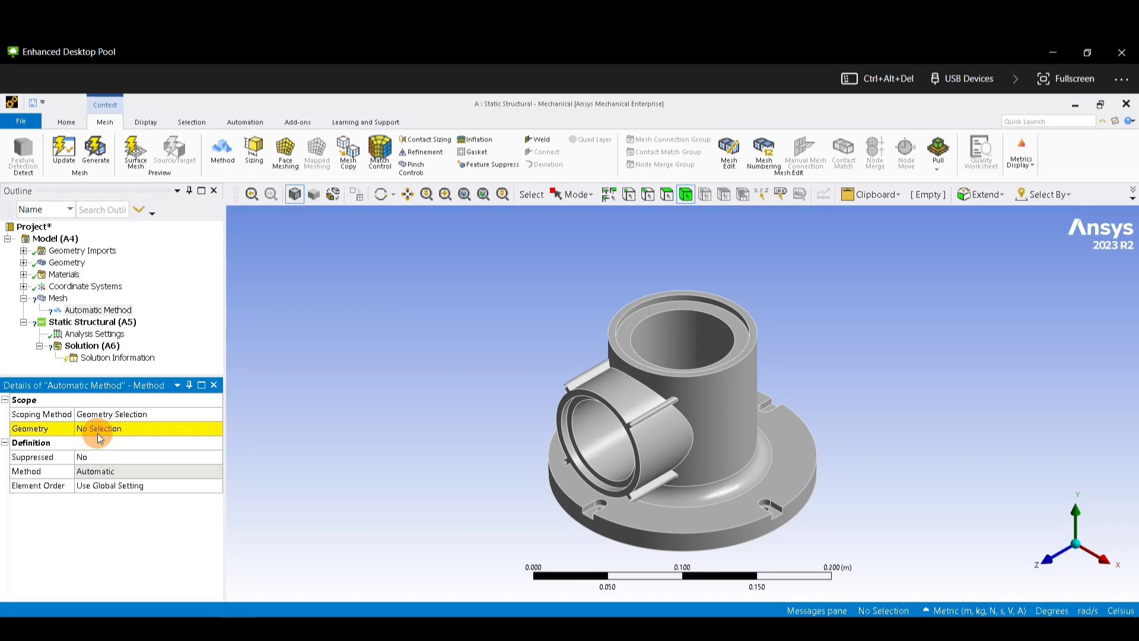
click(122, 429)
click(718, 386)
click(119, 430)
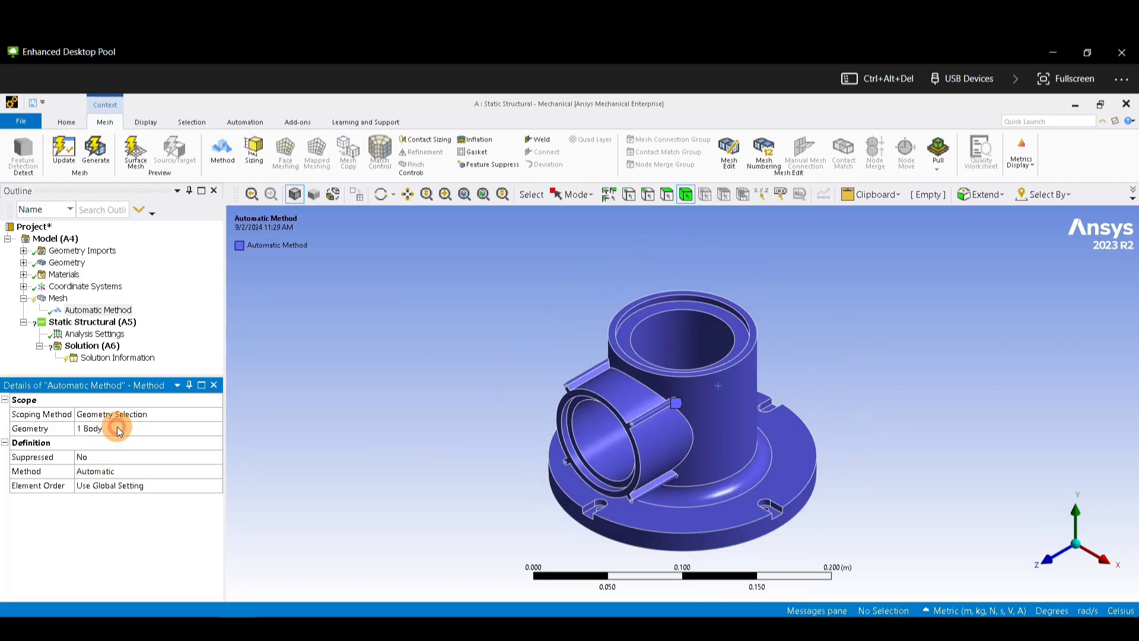
click(164, 471)
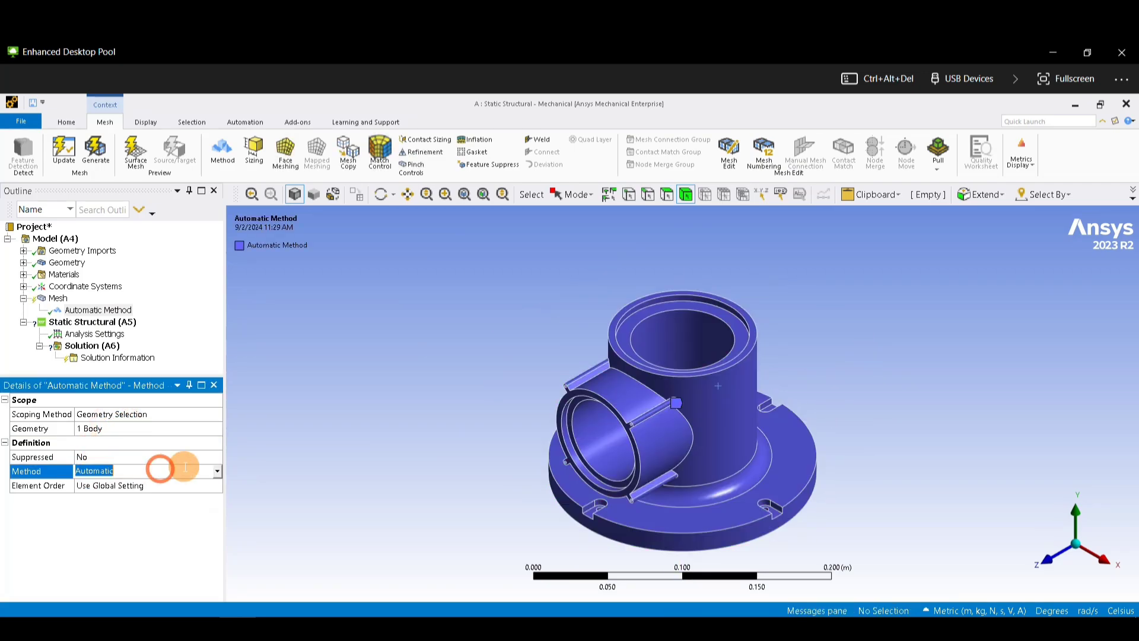
click(218, 472)
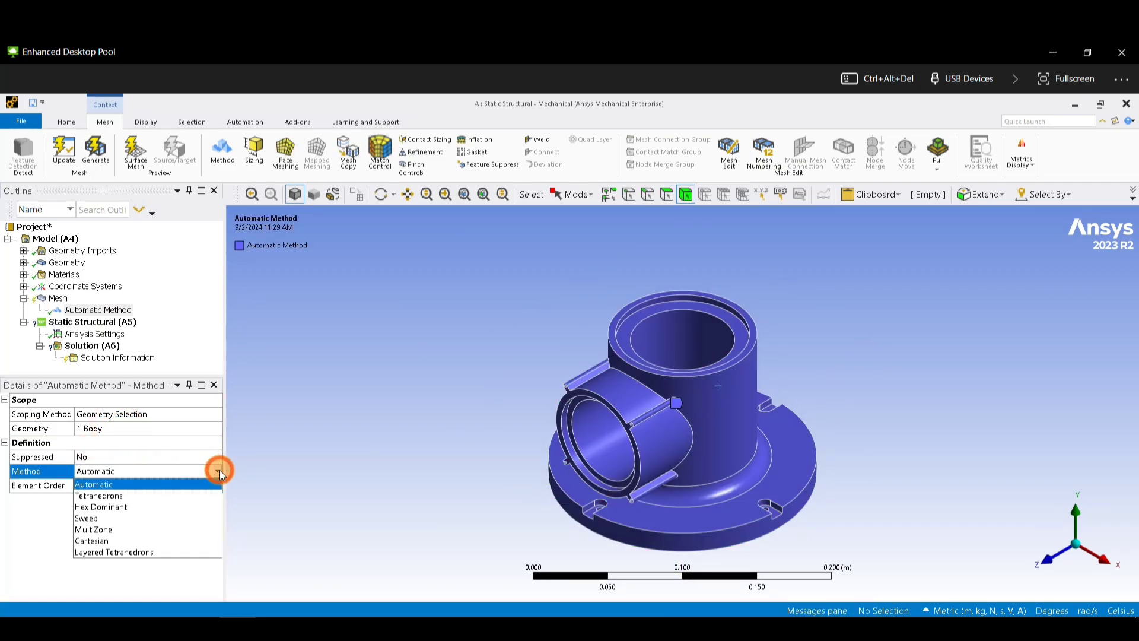
click(189, 497)
Step: Generate the mesh with the default element size and inspect it around the body
click(58, 297)
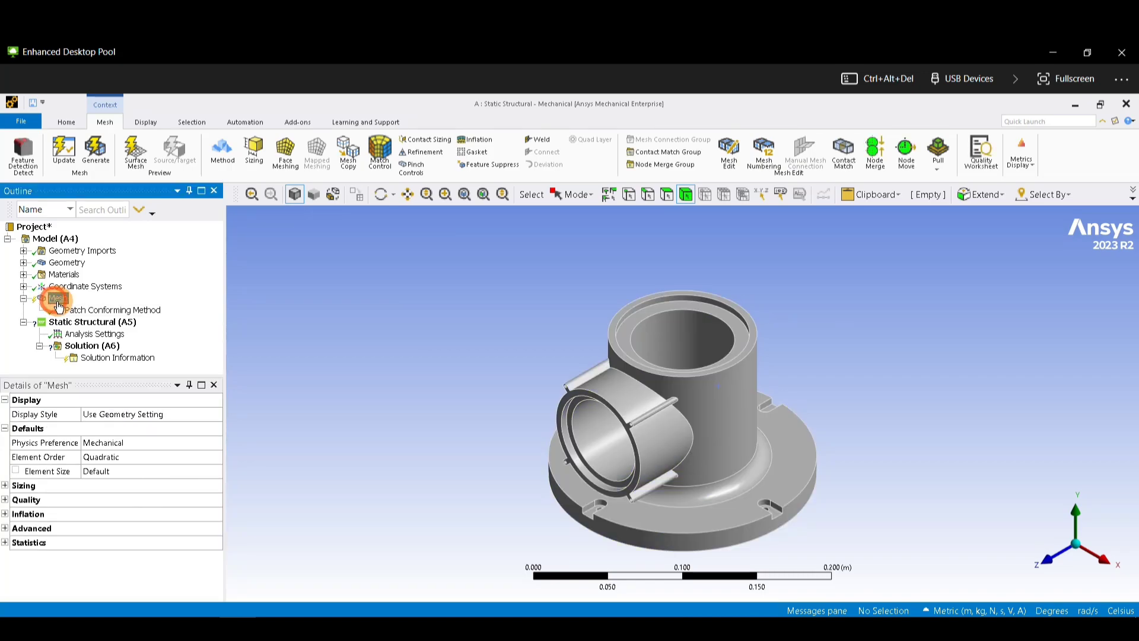
click(96, 156)
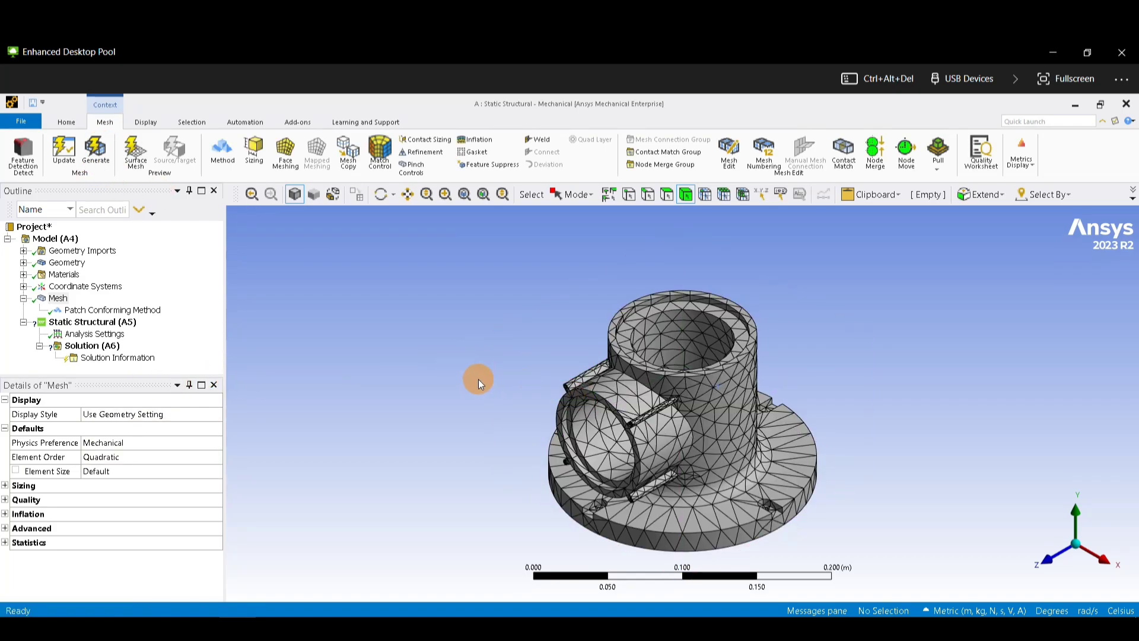
middle_drag(480, 385, 558, 372)
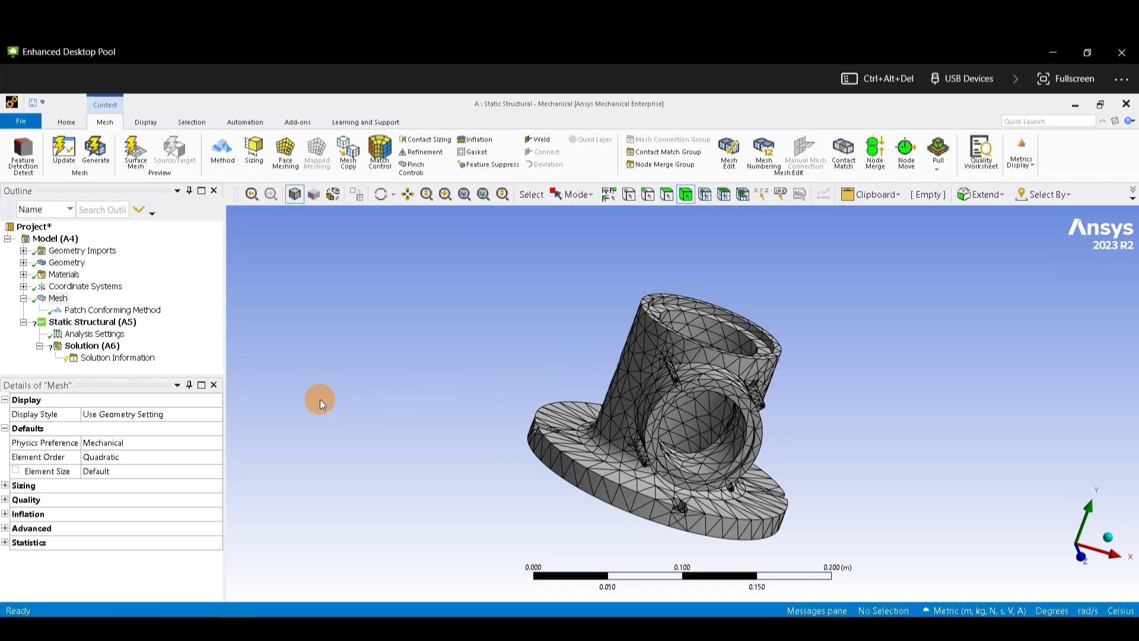
Step: Set the mesh element size to 0.002 m, regenerate the mesh and inspect it around the body
click(67, 305)
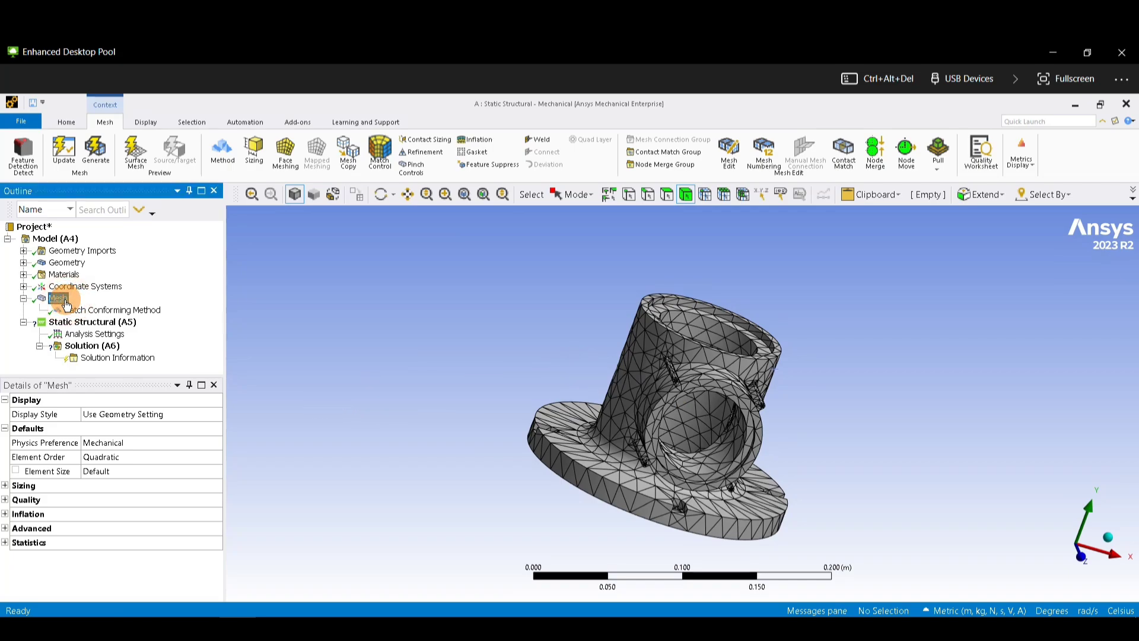
click(124, 471)
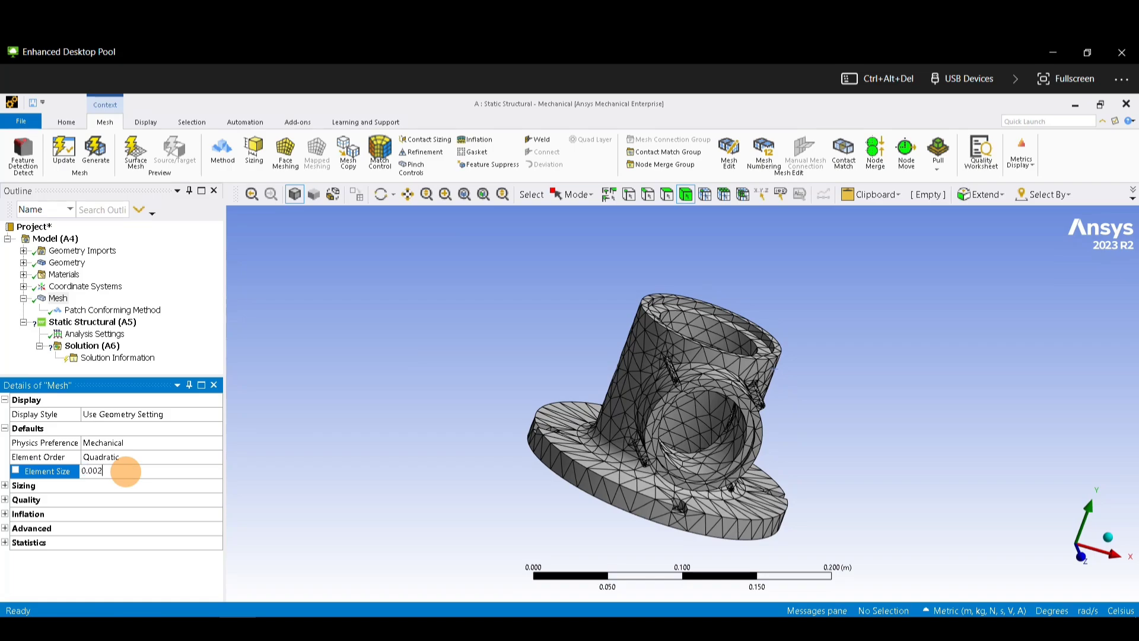
text(0.002)
click(96, 150)
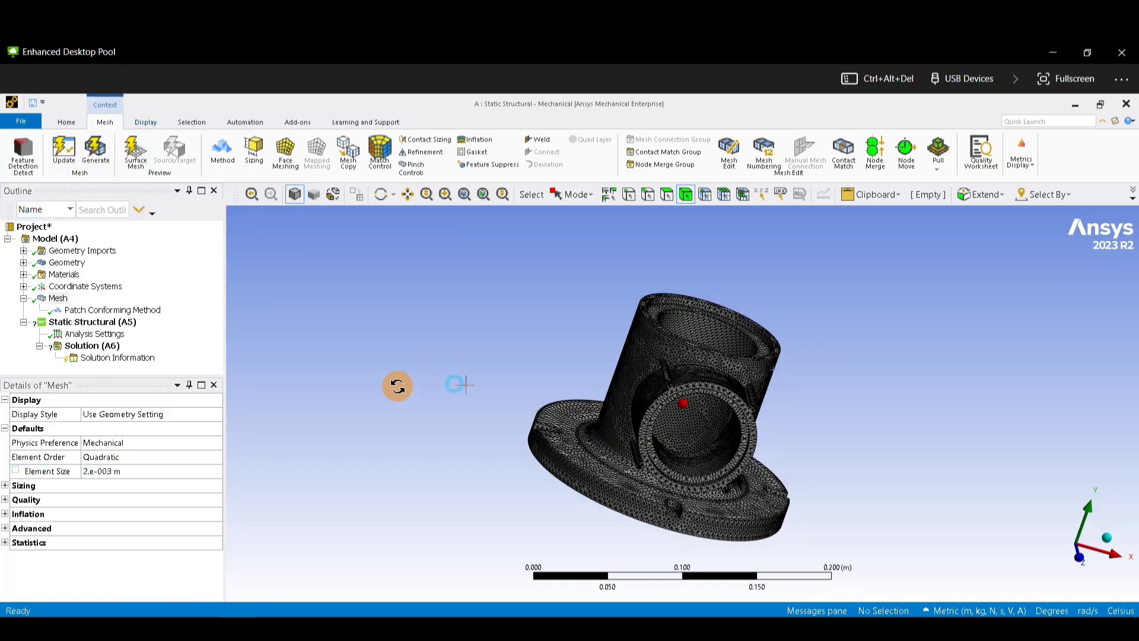
middle_drag(398, 386, 694, 354)
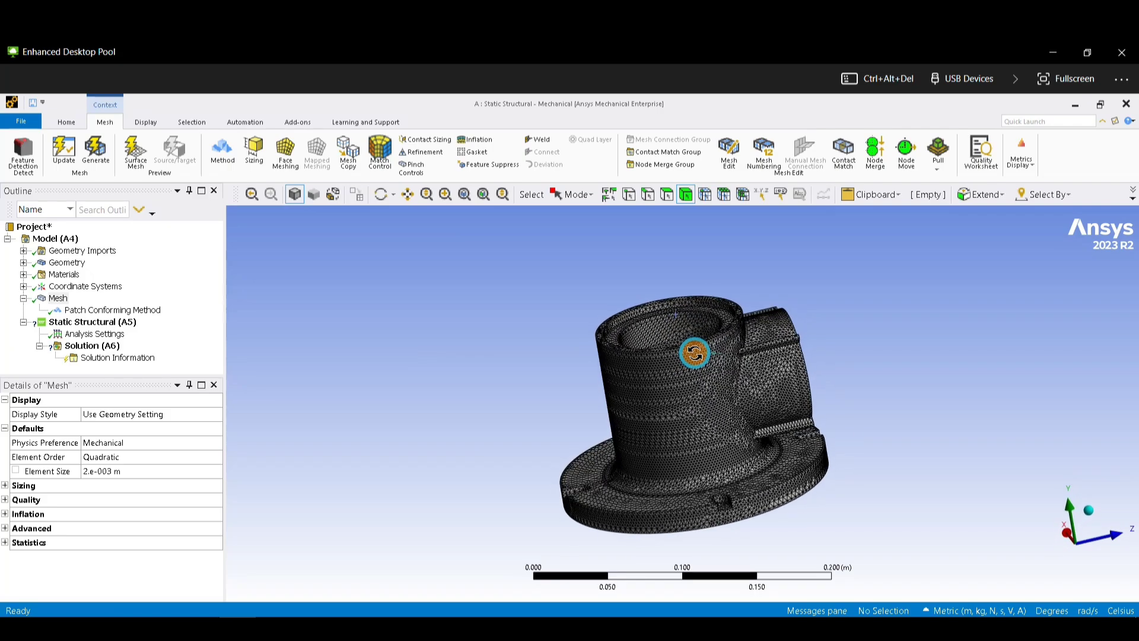
Step: Insert a fixed support in the Static Structural analysis and scope it to the flat underside face of the flange
click(93, 322)
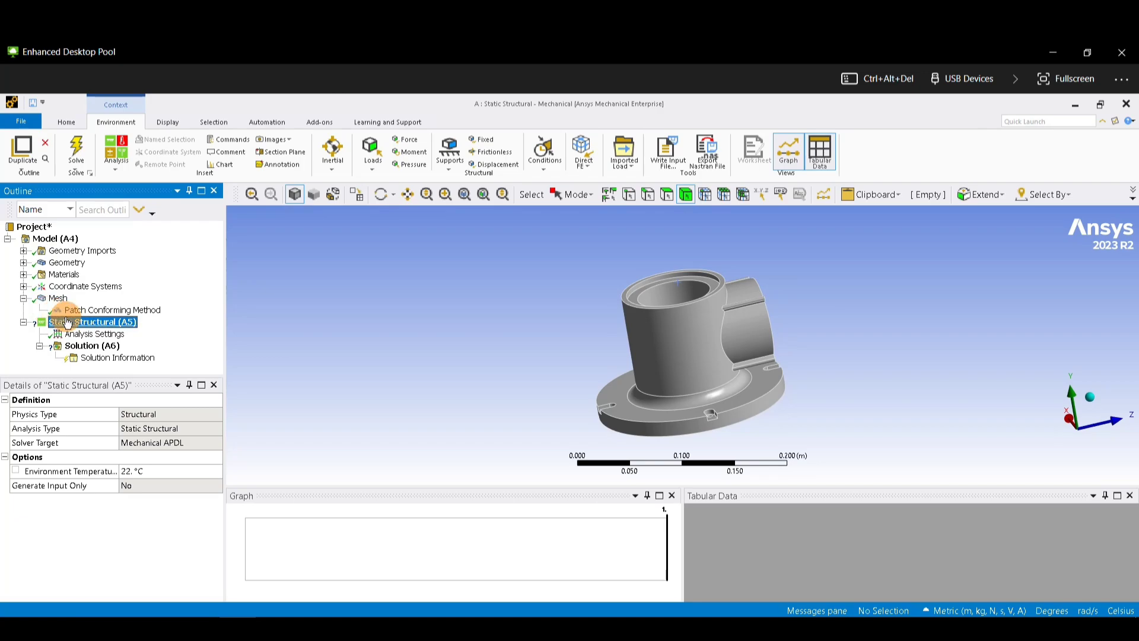
right_click(66, 326)
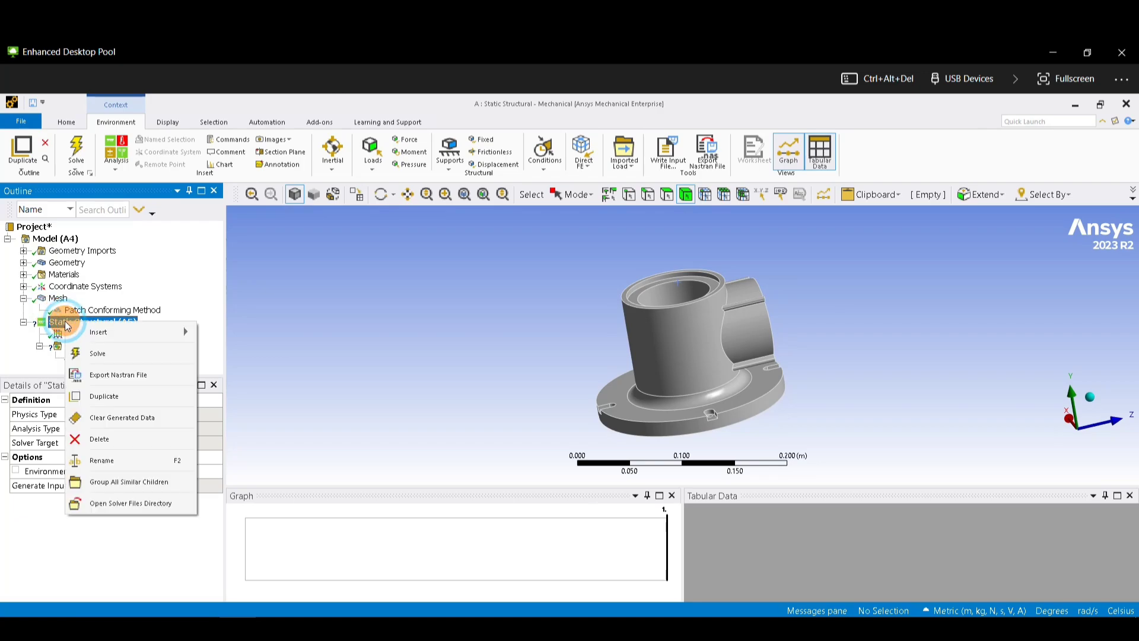
mouse_move(122, 332)
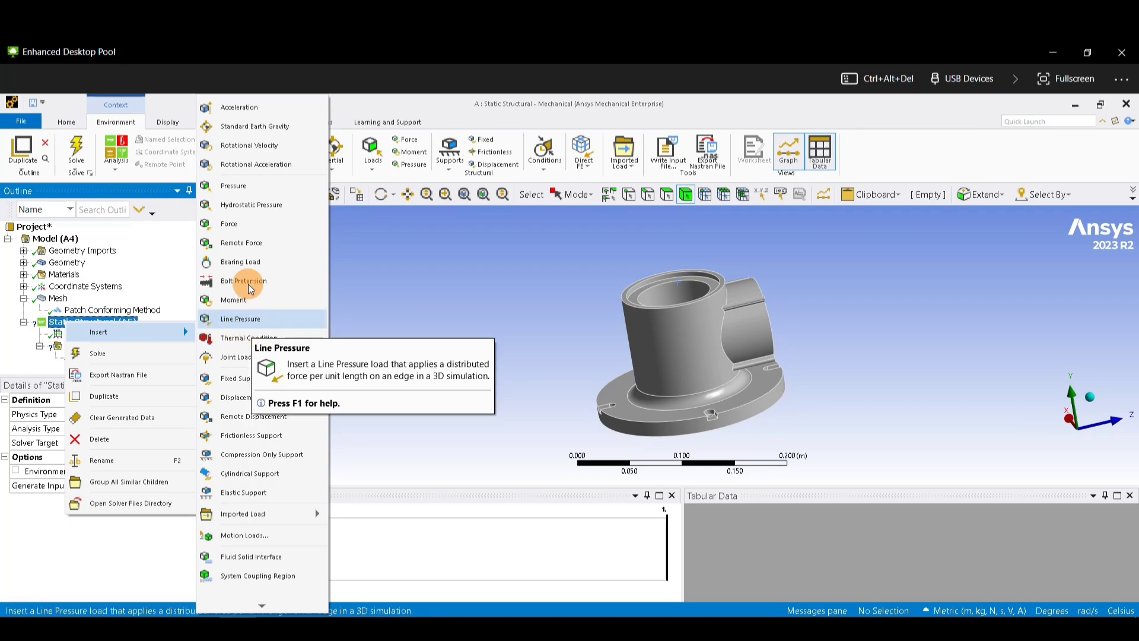
click(236, 379)
middle_drag(621, 403, 728, 343)
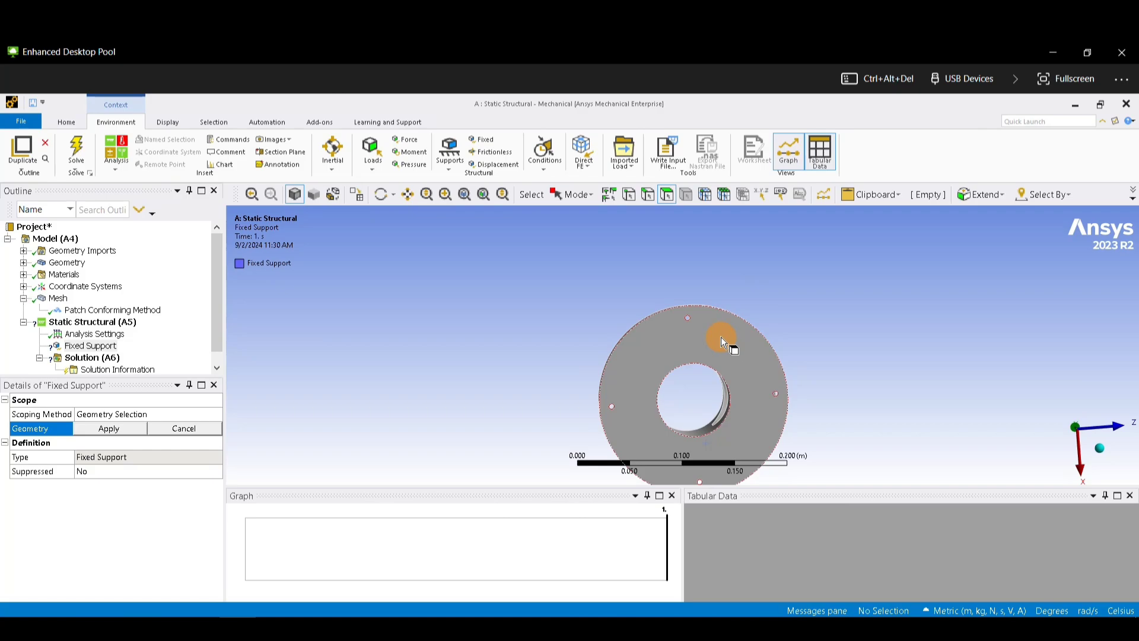
click(723, 342)
click(109, 428)
middle_drag(477, 353, 524, 366)
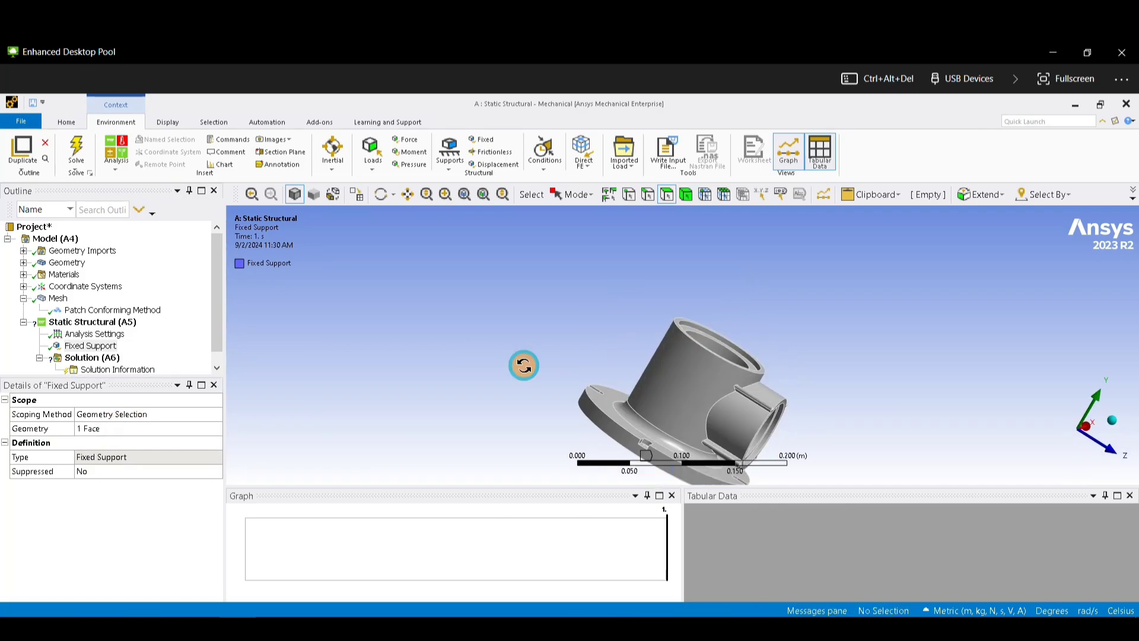
scroll(781, 336, down, 2)
right_click(675, 290)
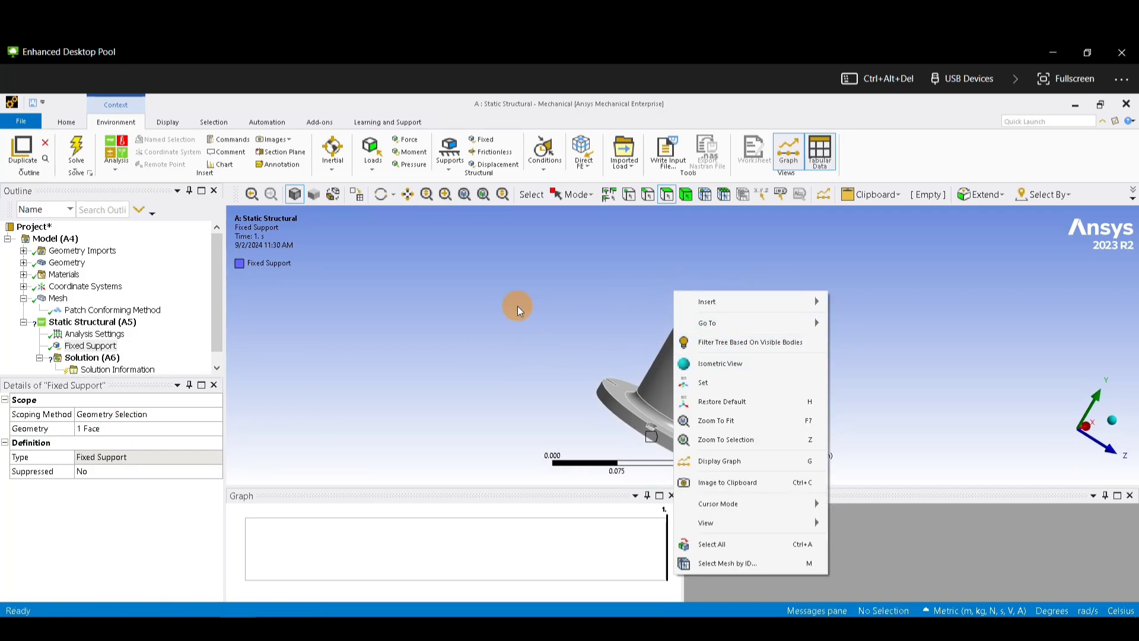
Step: Insert a 100 Pa pressure load in the Static Structural analysis, scoped to the inner cylindrical face of the vertical bore
middle_drag(517, 305, 291, 300)
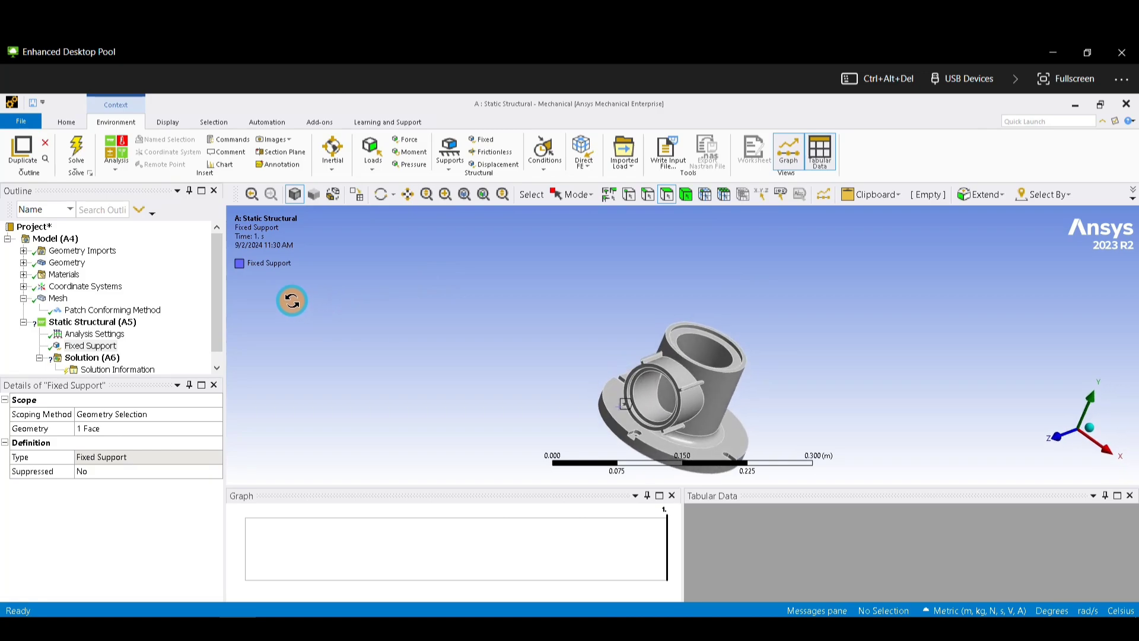
click(662, 385)
middle_drag(700, 343, 655, 393)
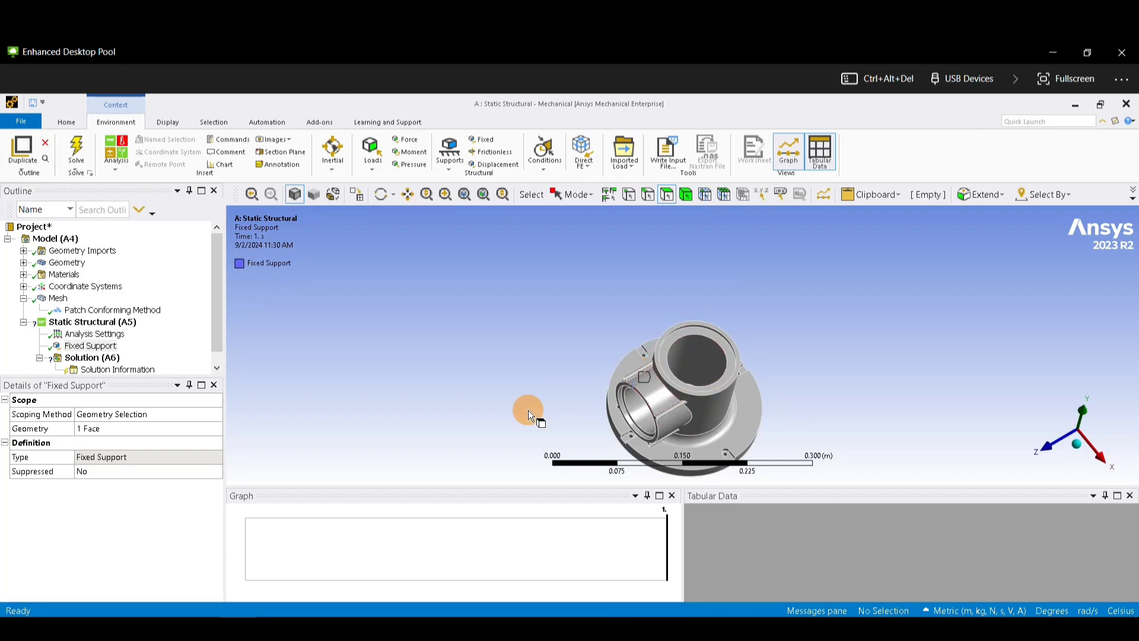
right_click(111, 325)
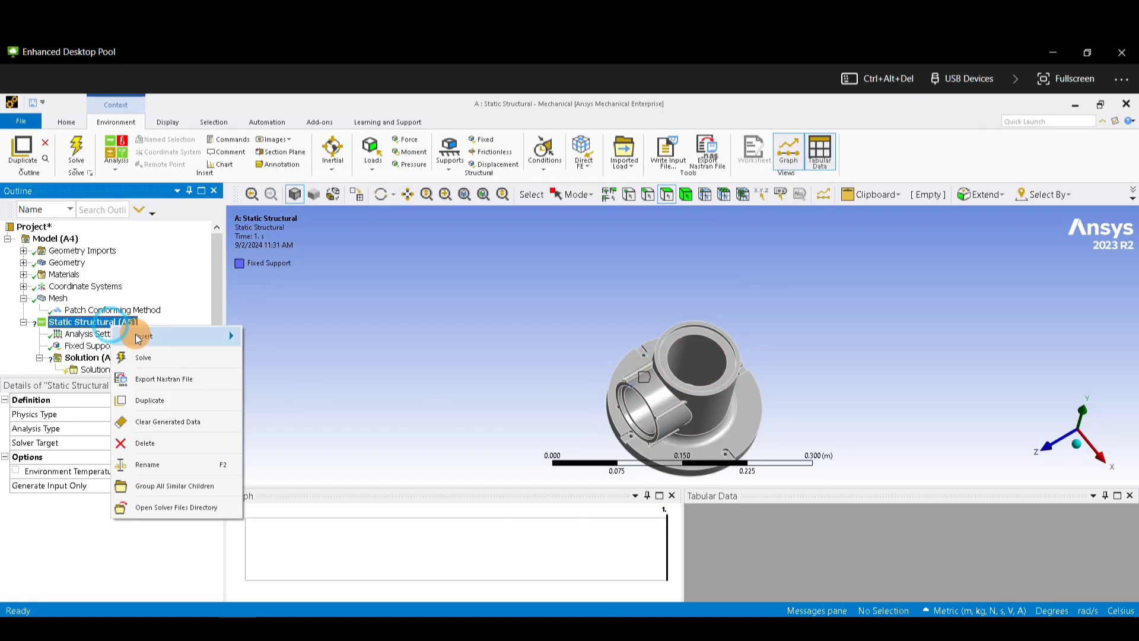
mouse_move(140, 336)
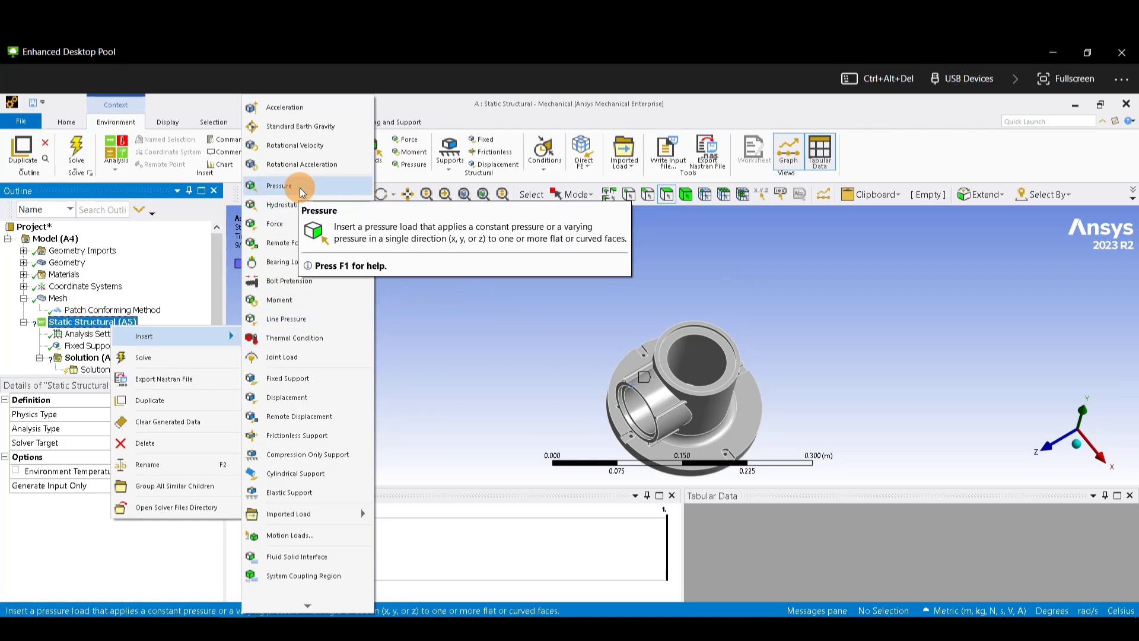
click(284, 185)
click(704, 353)
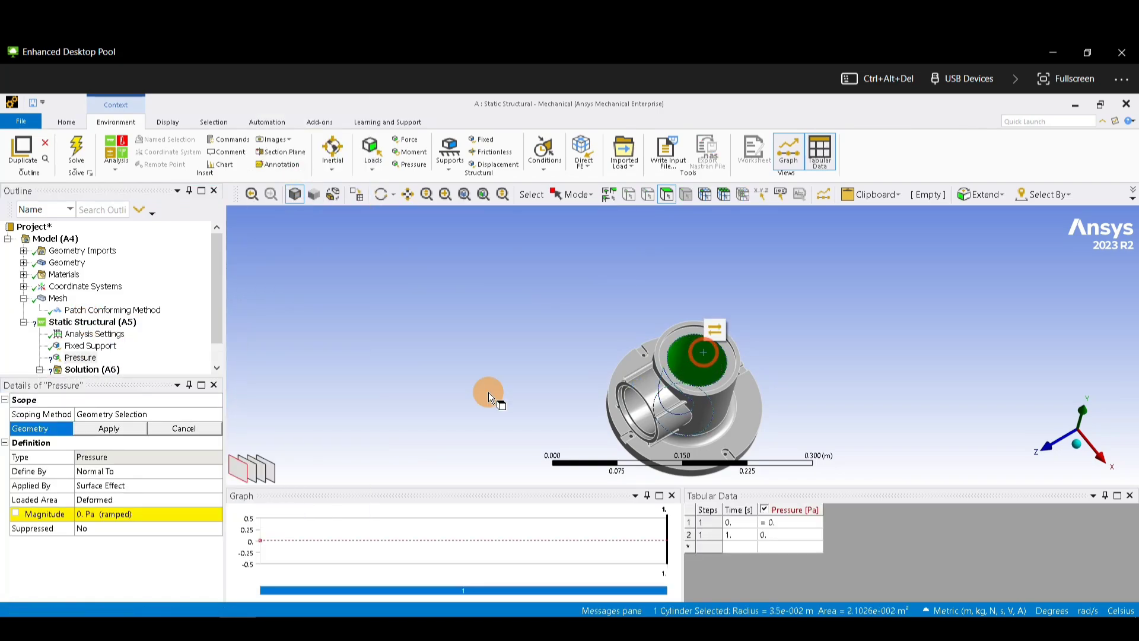
click(109, 428)
click(103, 514)
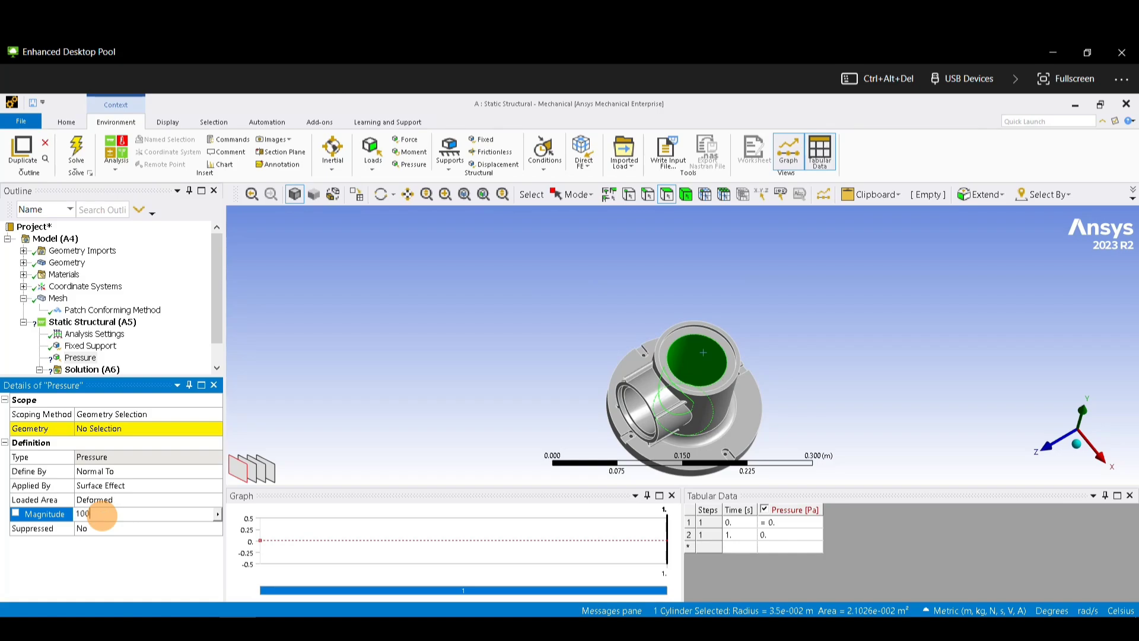
click(102, 429)
click(102, 428)
middle_drag(663, 359, 633, 365)
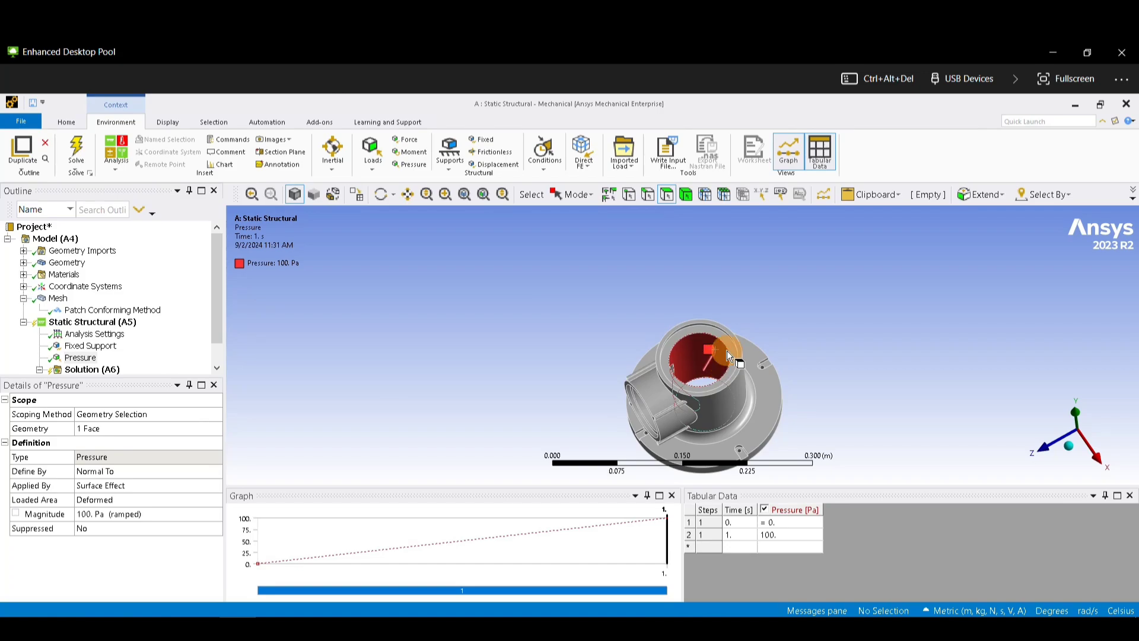
Step: Add a second pressure load of 100 Pa on the inner cylindrical face of the side branch
middle_drag(543, 417, 594, 369)
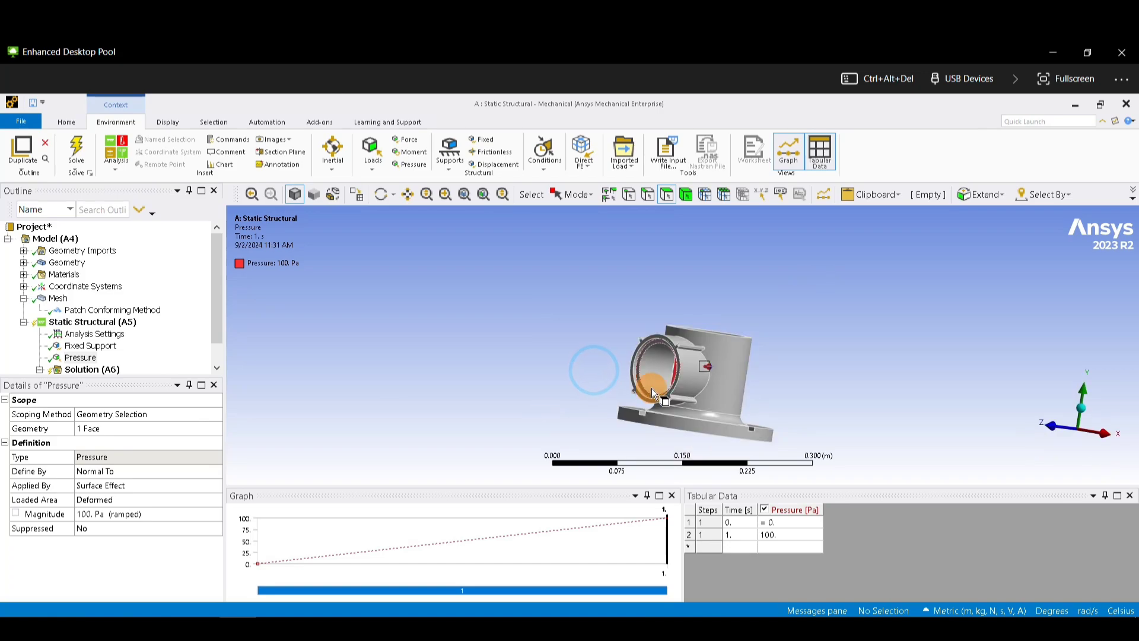
click(656, 363)
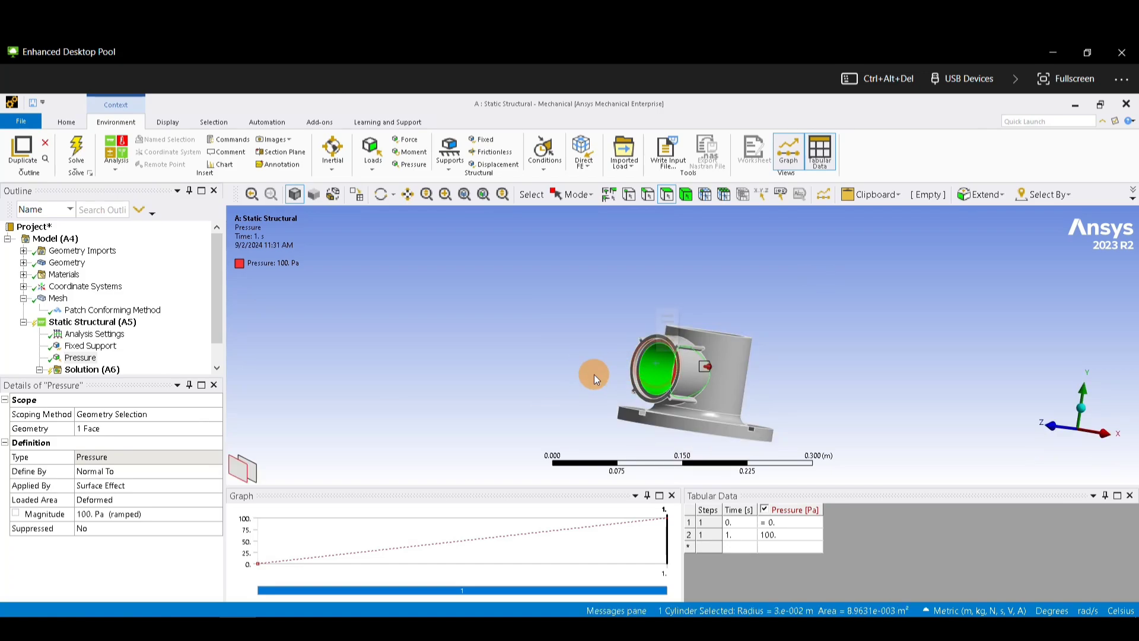
right_click(92, 331)
mouse_move(196, 337)
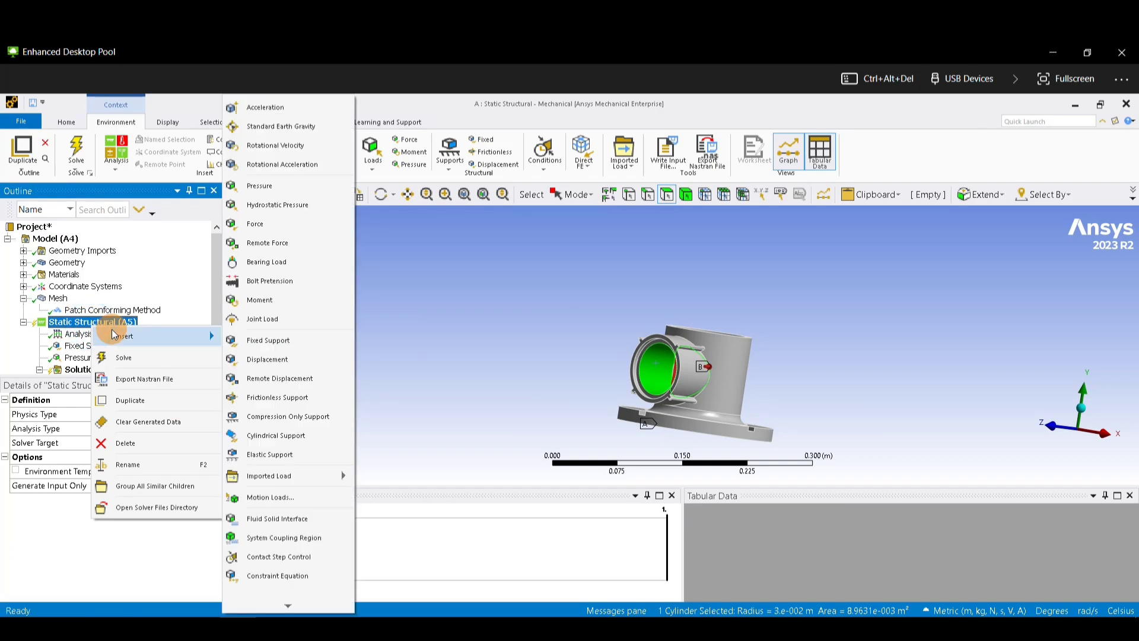
click(264, 172)
click(95, 514)
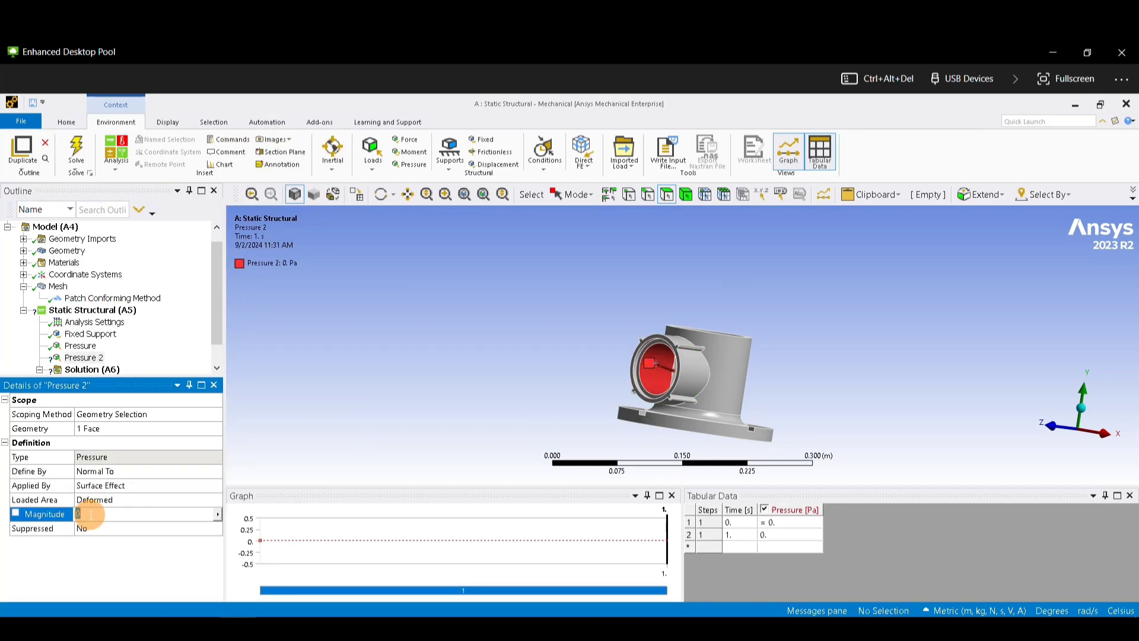
text(100)
key(Return)
Step: Examine the outer annular rim faces at the openings of the vertical cylinder and the side branch
middle_drag(357, 338, 687, 275)
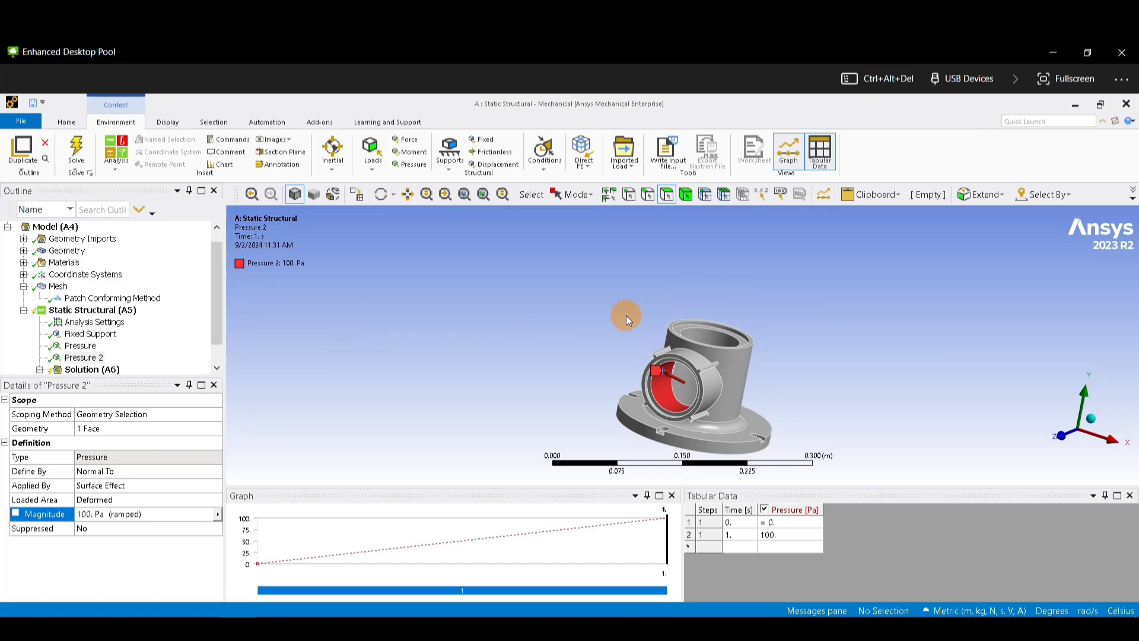
middle_drag(626, 316, 572, 350)
scroll(736, 317, up, 4)
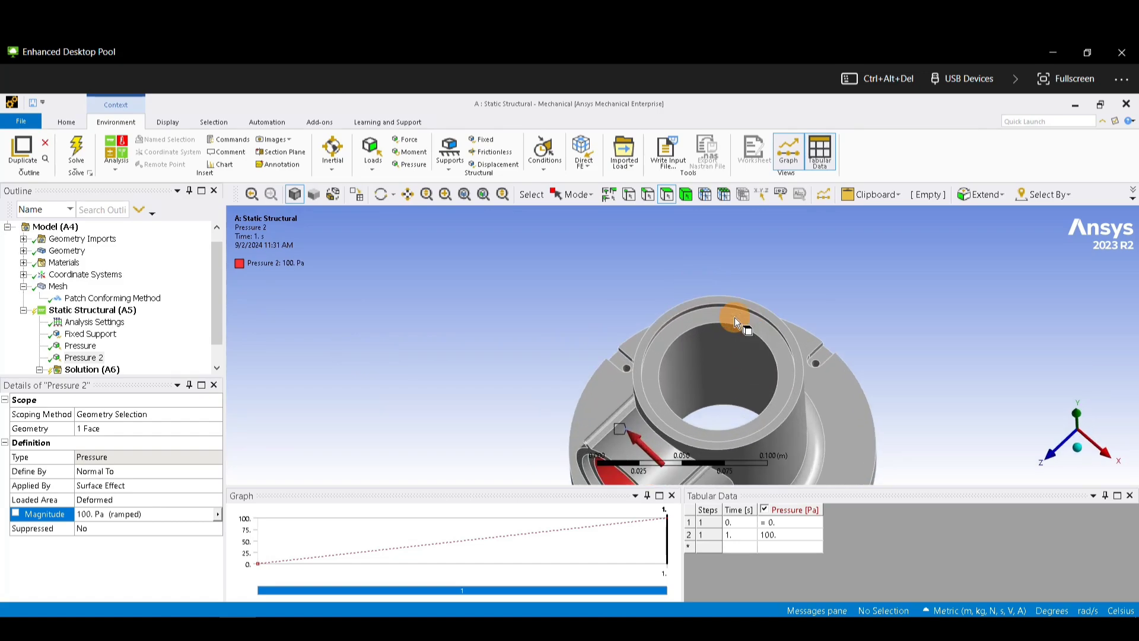
click(689, 301)
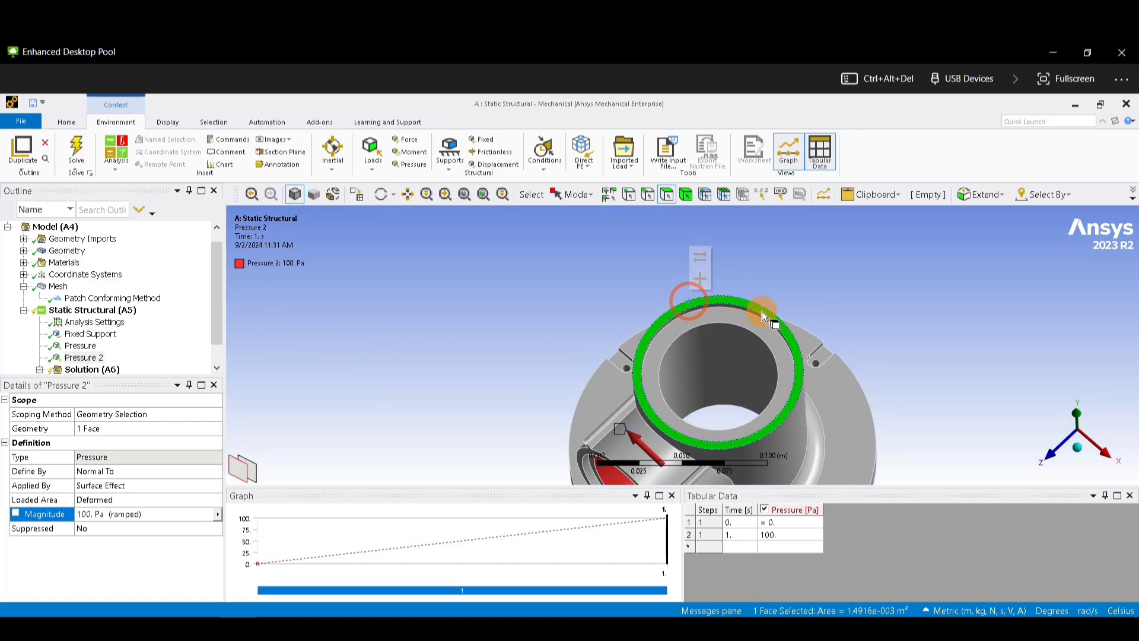
middle_drag(795, 388, 816, 337)
click(624, 394)
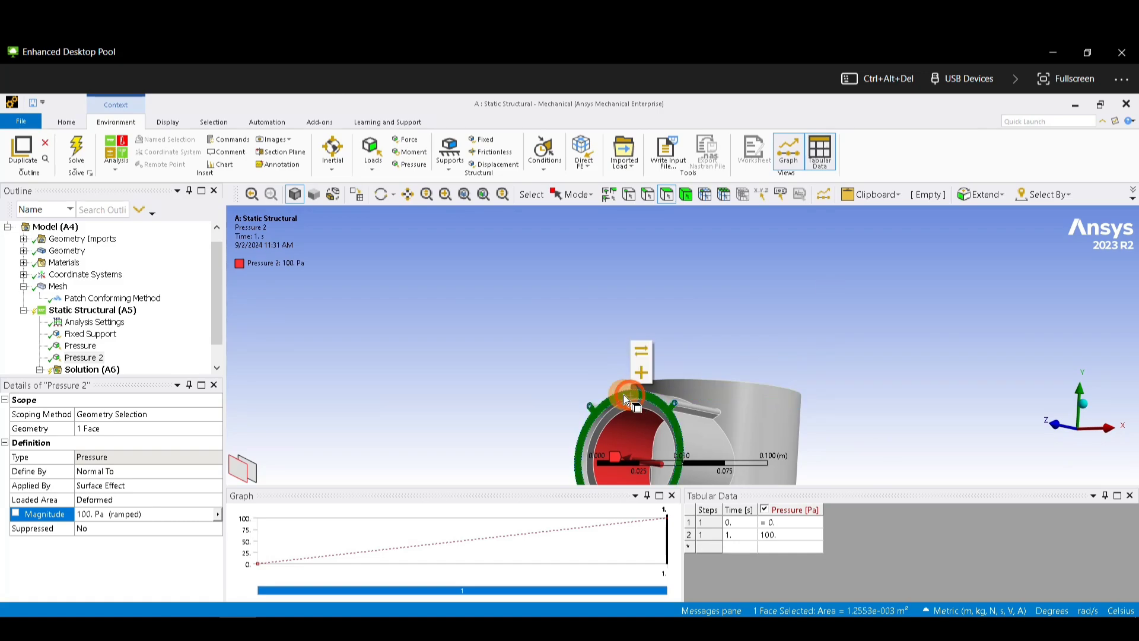
scroll(625, 340, down, 3)
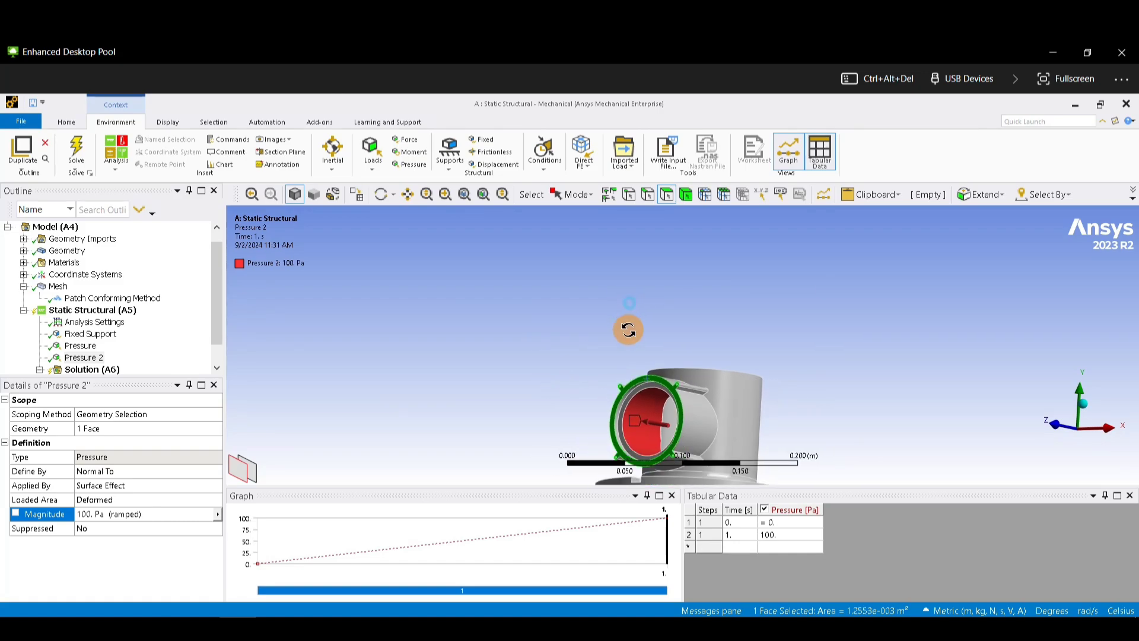
middle_drag(628, 330, 702, 330)
scroll(702, 330, down, 2)
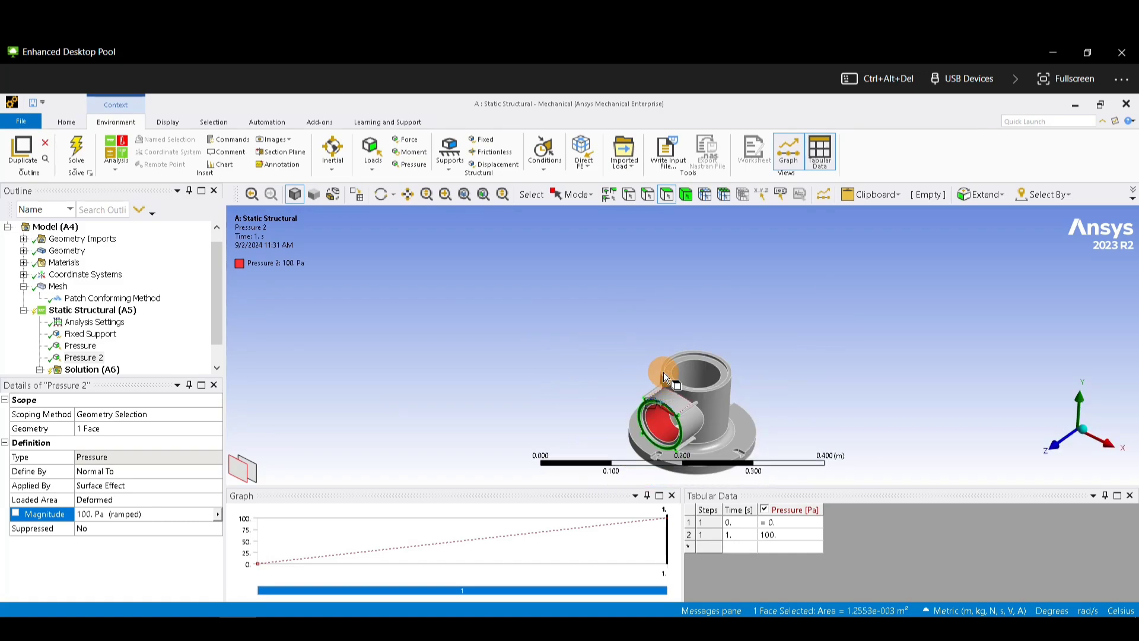
click(663, 372)
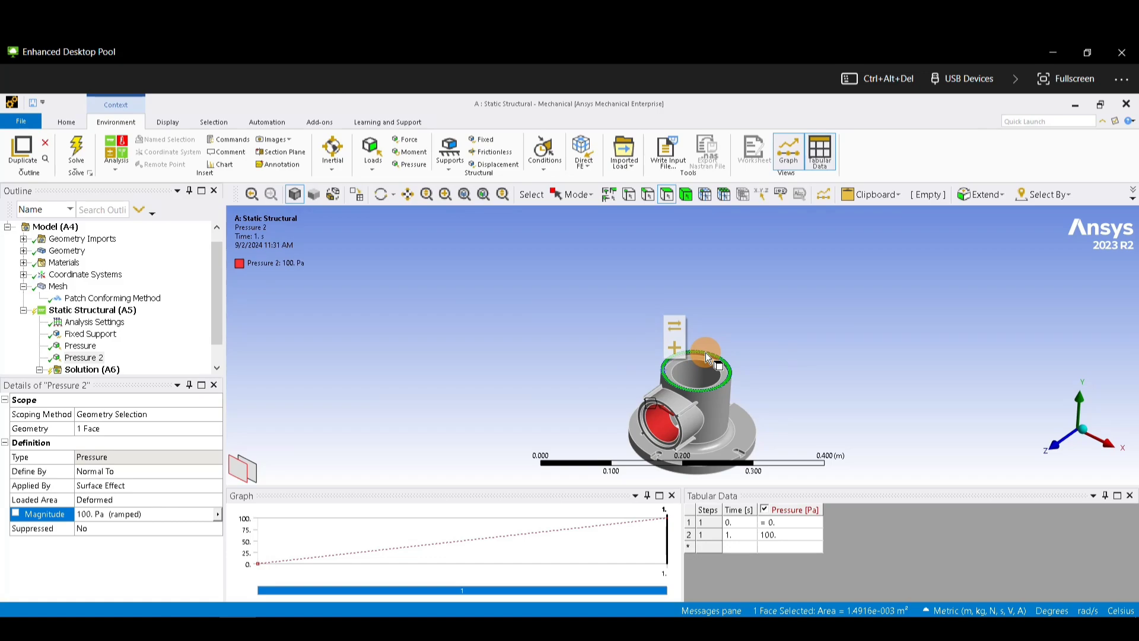
Step: Insert a third pressure load and scope it to the outer annular rim face on top of the vertical cylinder
right_click(101, 310)
mouse_move(132, 323)
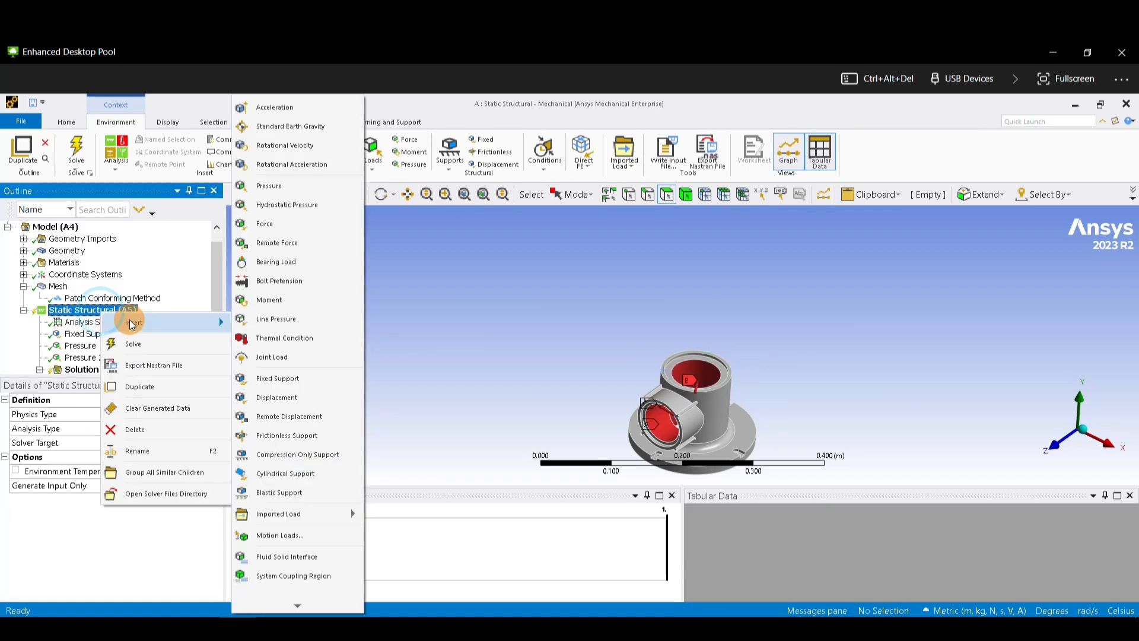
click(269, 186)
middle_drag(639, 353, 686, 372)
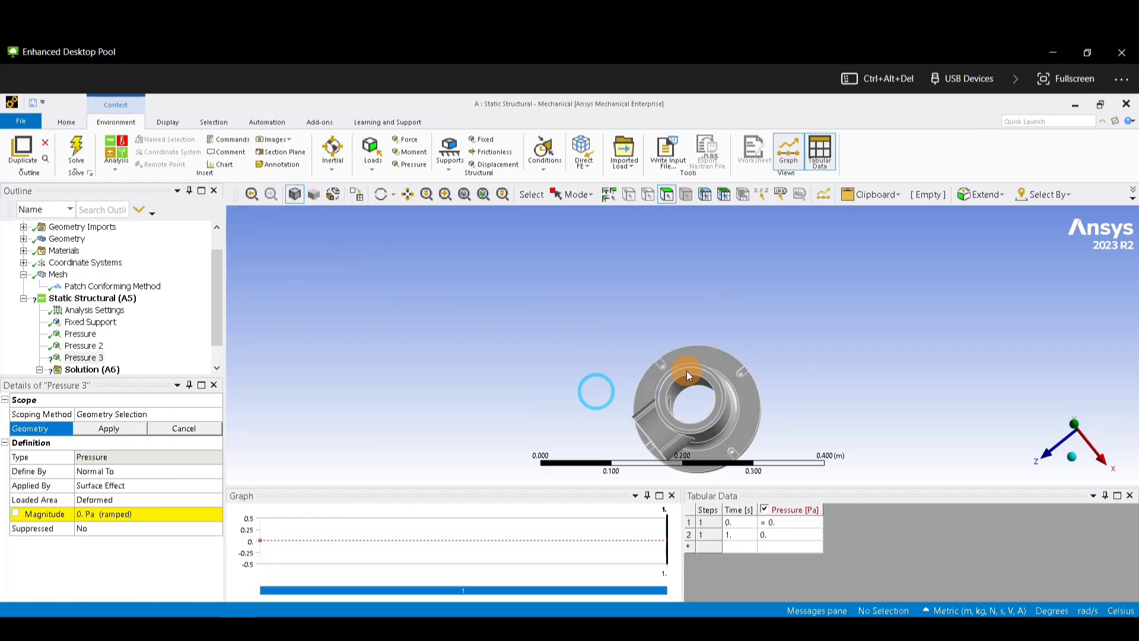
scroll(686, 374, up, 2)
scroll(686, 404, up, 3)
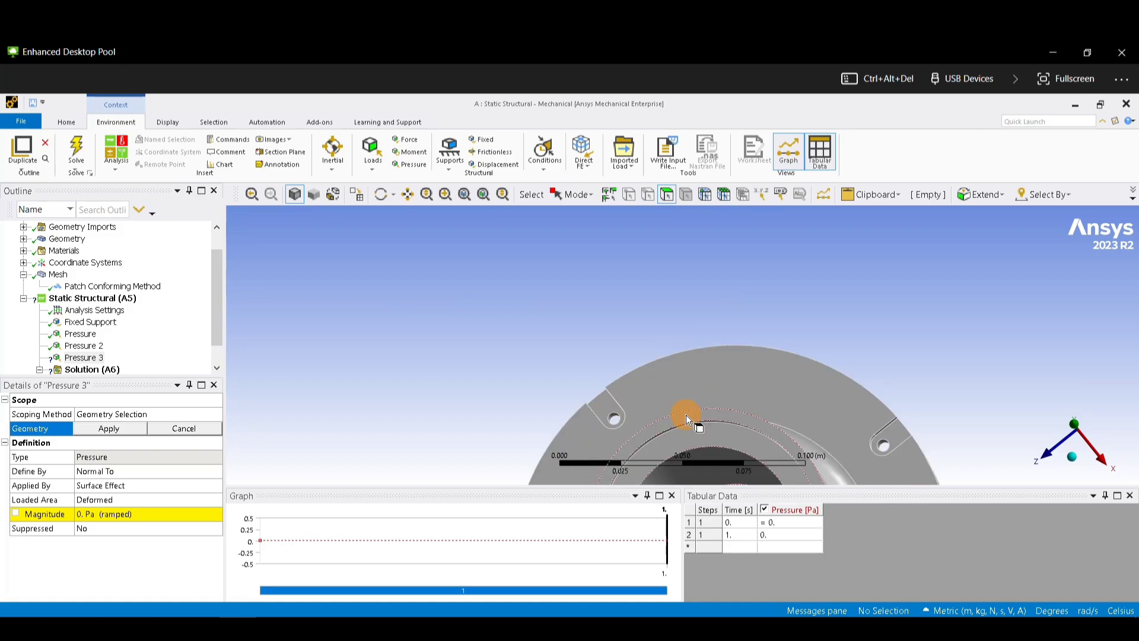
click(686, 414)
middle_drag(686, 389, 765, 311)
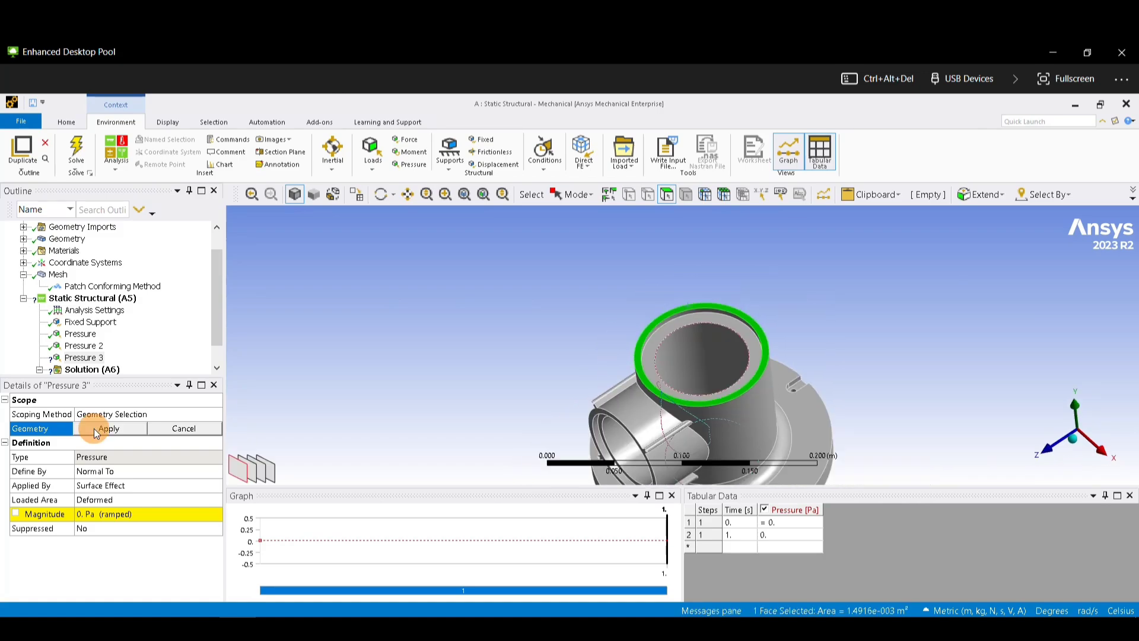
click(107, 428)
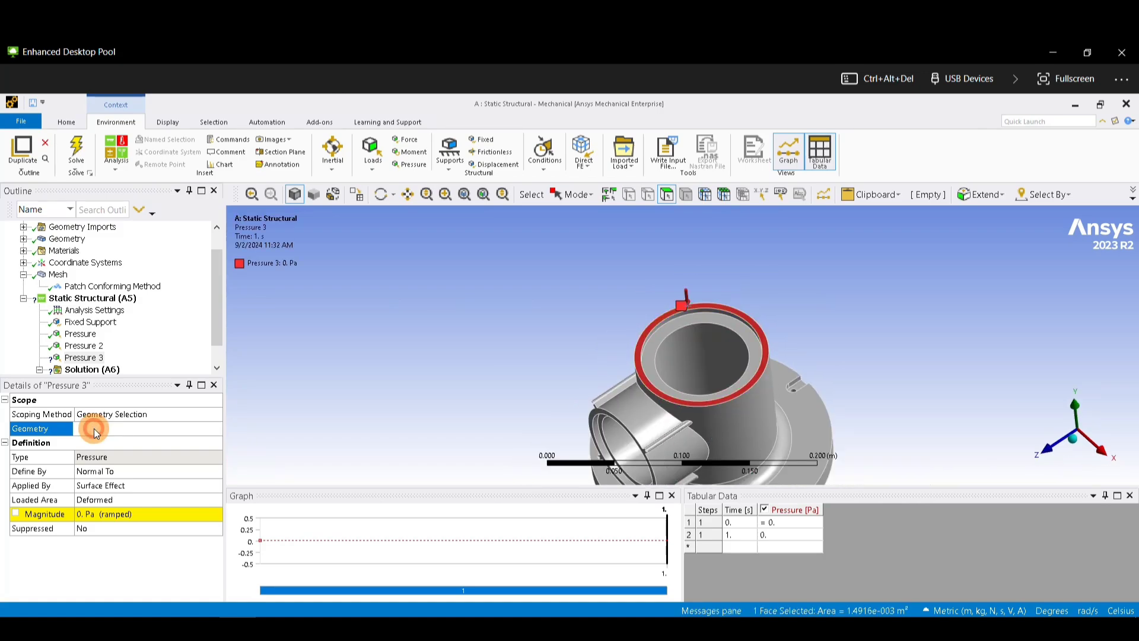
Step: Set the top rim pressure's magnitude to 450 Pa and reverse its direction by making the value -450 Pa
click(95, 515)
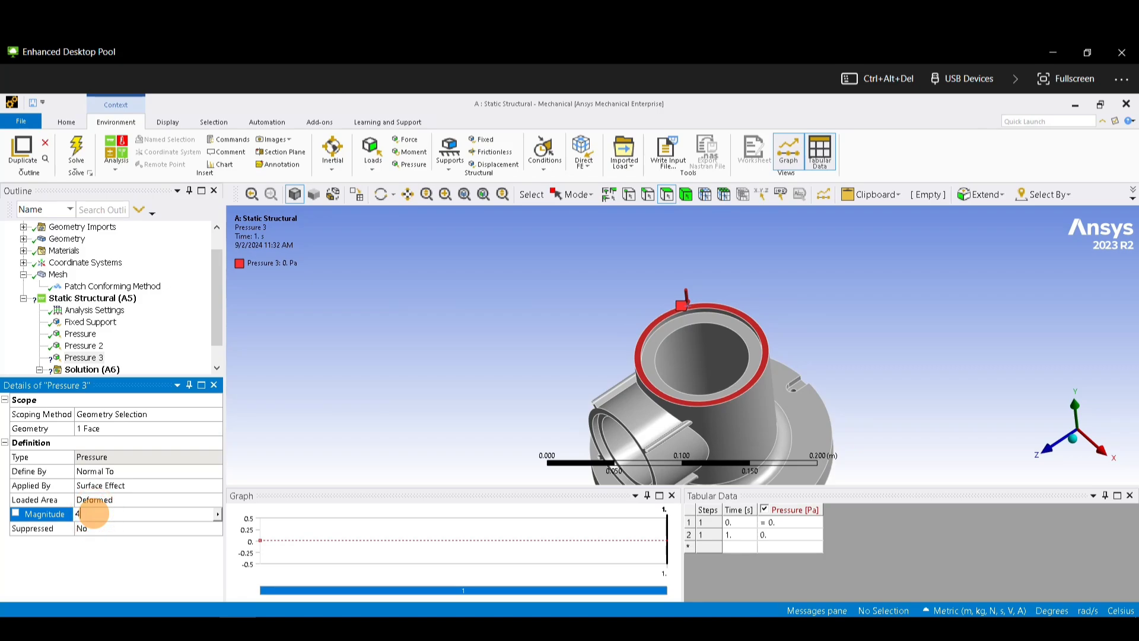
click(514, 293)
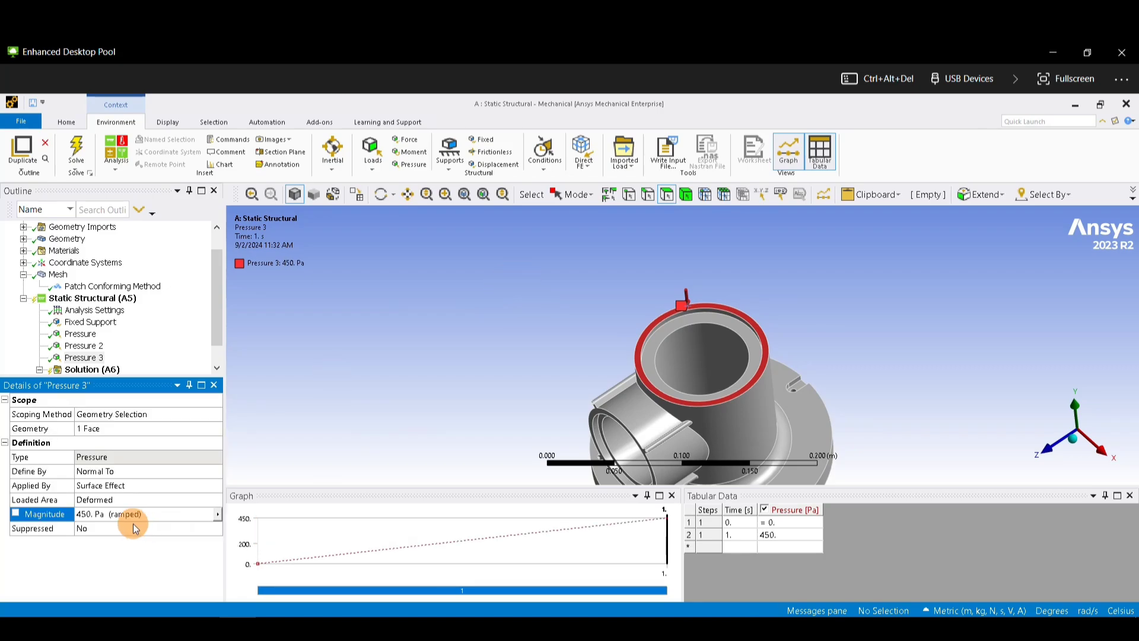
click(105, 514)
middle_drag(680, 375, 718, 312)
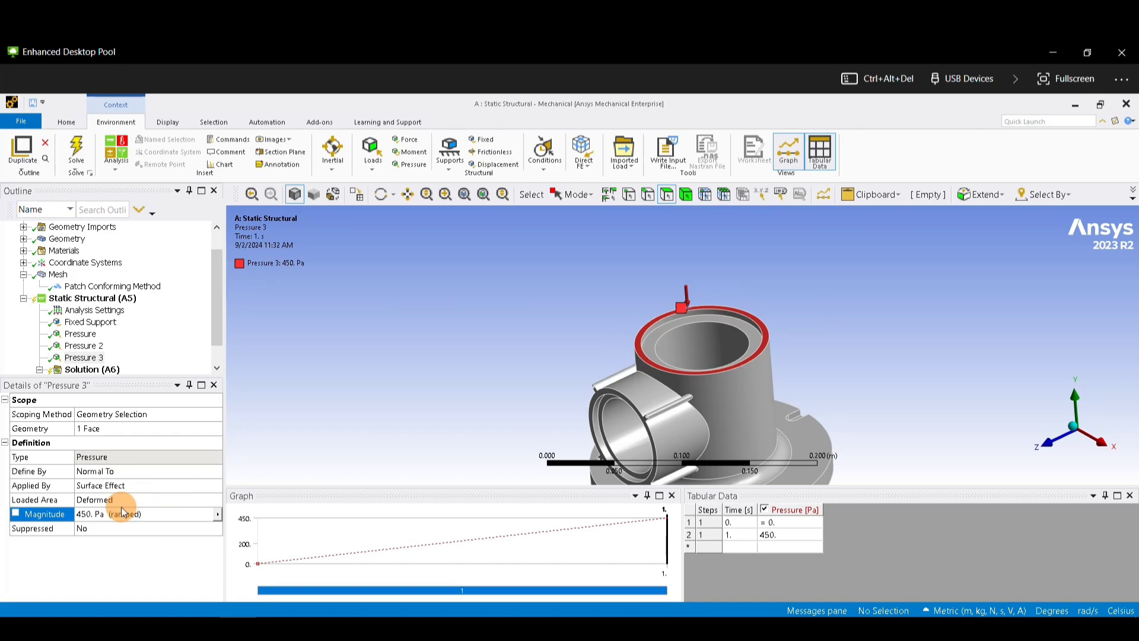
click(82, 514)
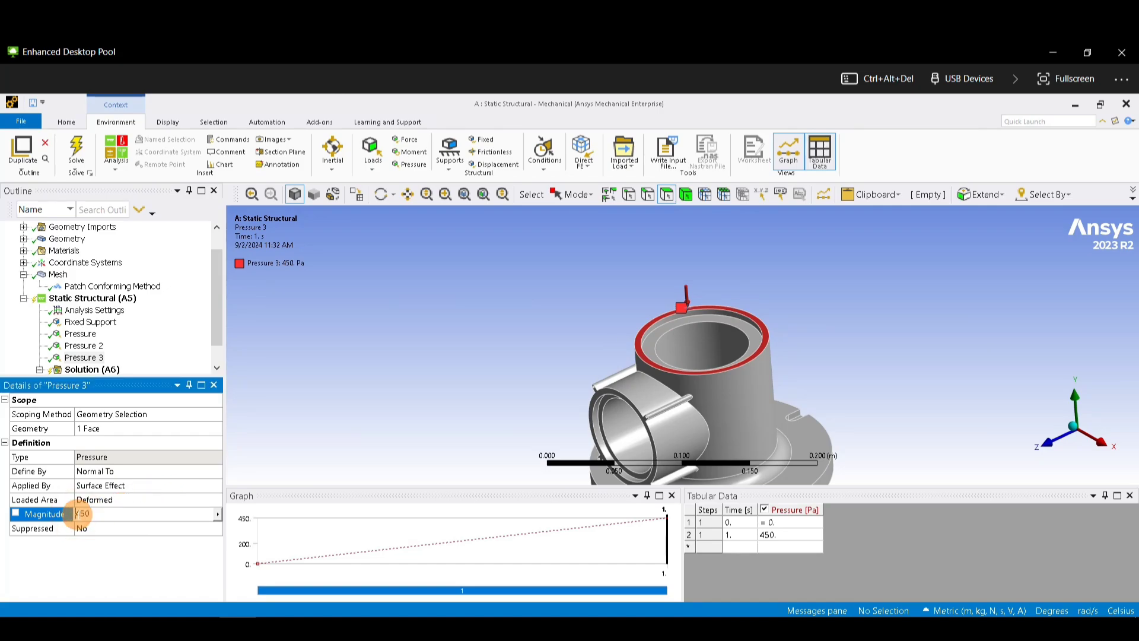
text(-)
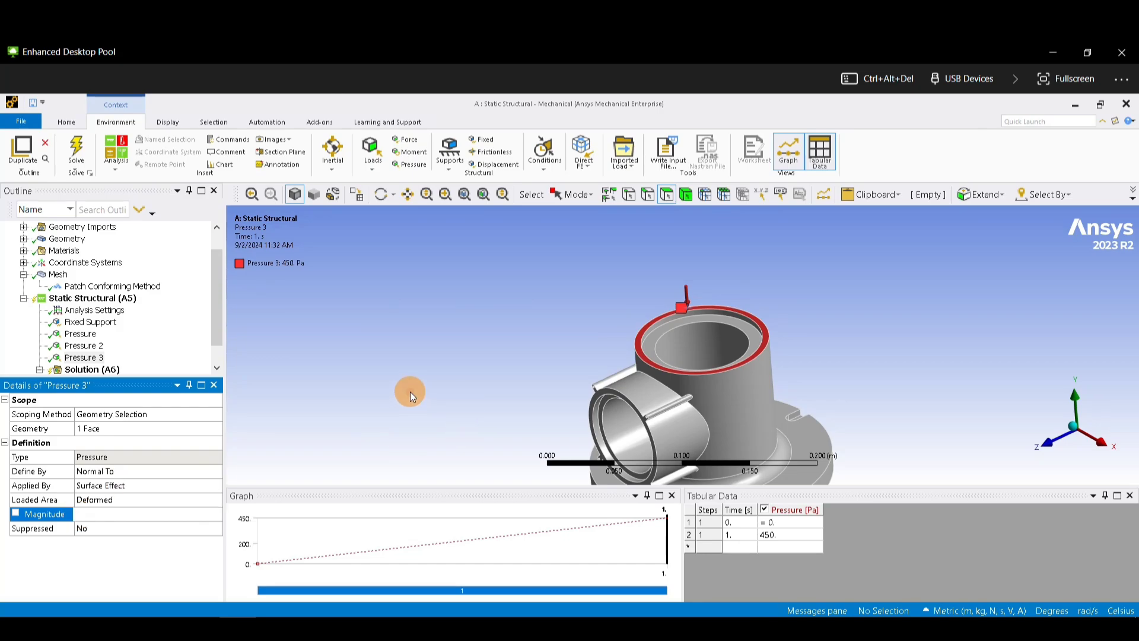
click(408, 390)
Step: Insert a fourth pressure load of -350 Pa on the outer annular rim face of the side branch opening
middle_drag(415, 396, 635, 375)
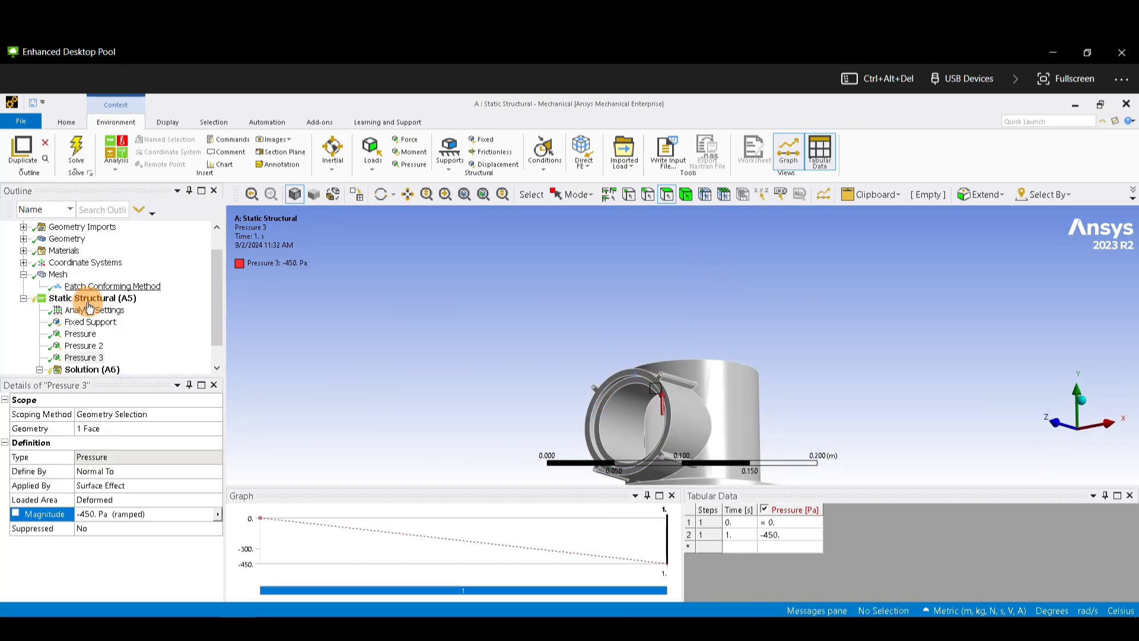
right_click(89, 301)
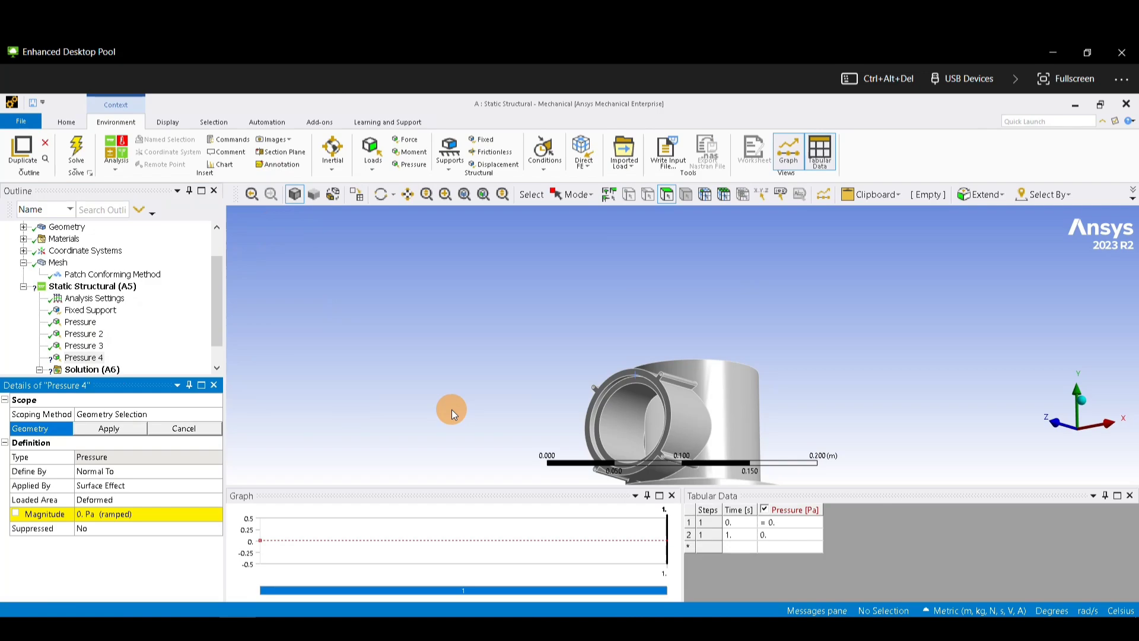
click(615, 377)
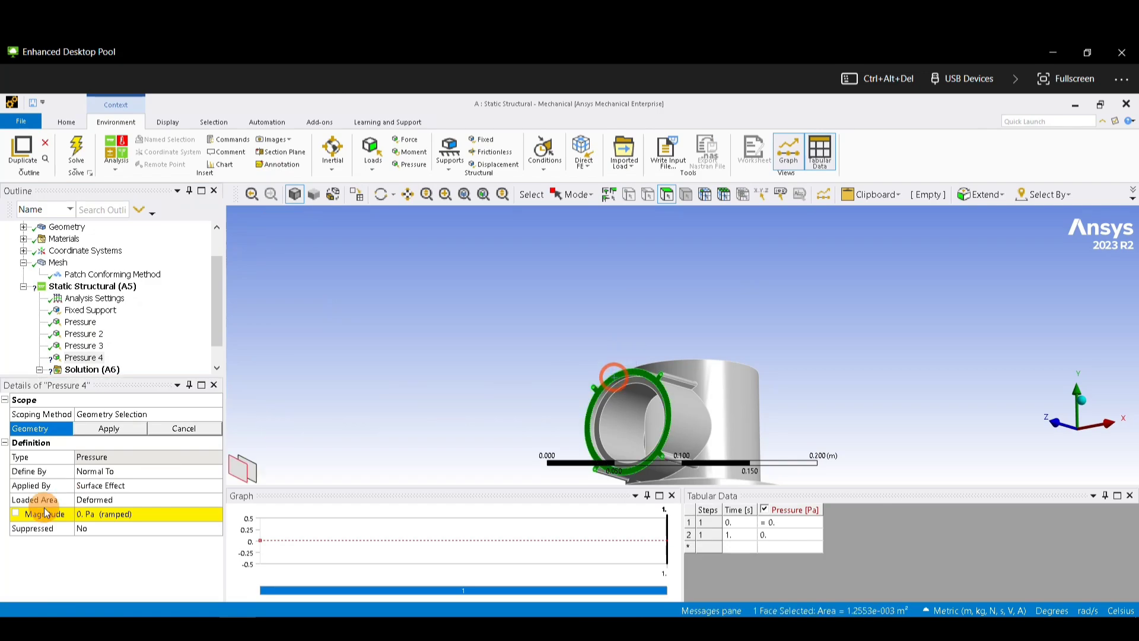
click(109, 428)
click(83, 514)
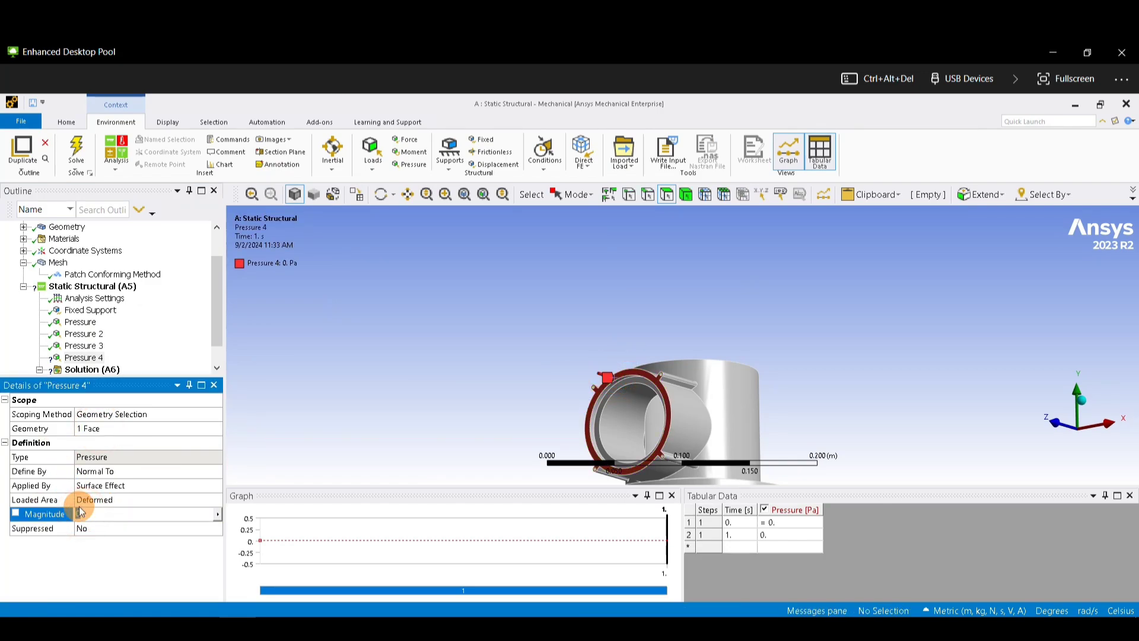
text(-350)
key(Return)
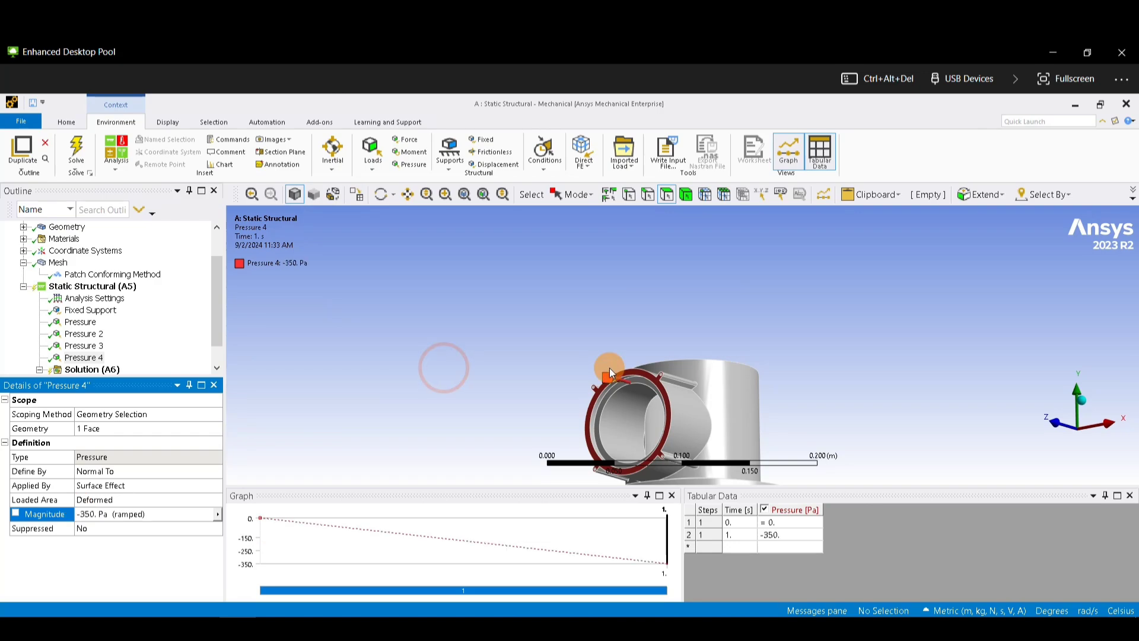
middle_drag(439, 364, 603, 401)
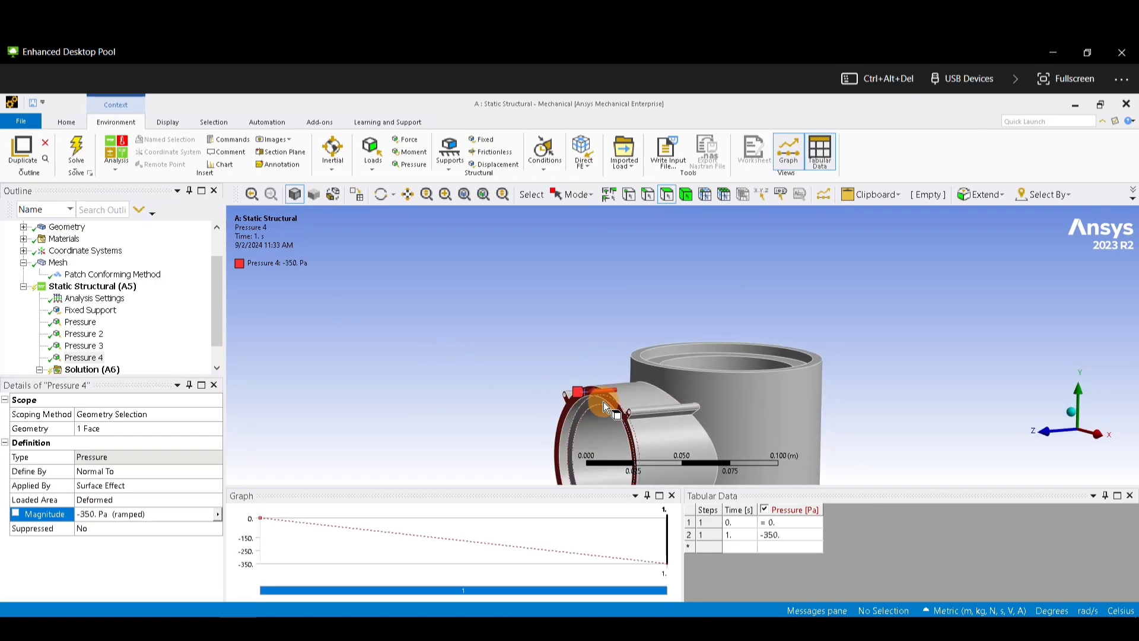
Step: Insert a Total Deformation result under the static structural solution
click(94, 368)
click(86, 358)
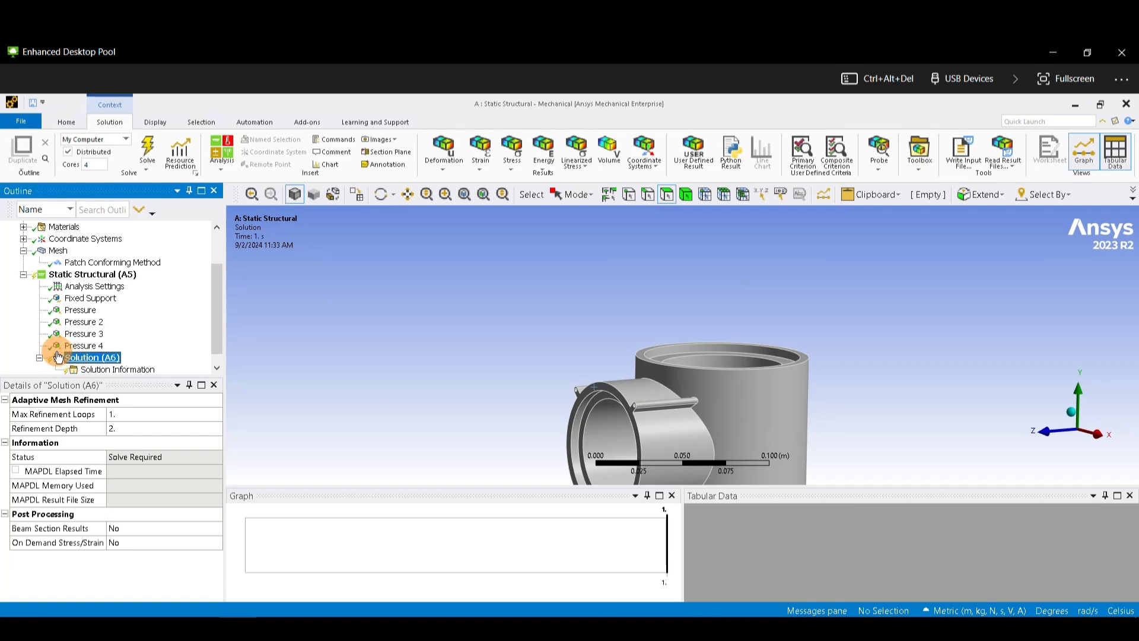
right_click(86, 359)
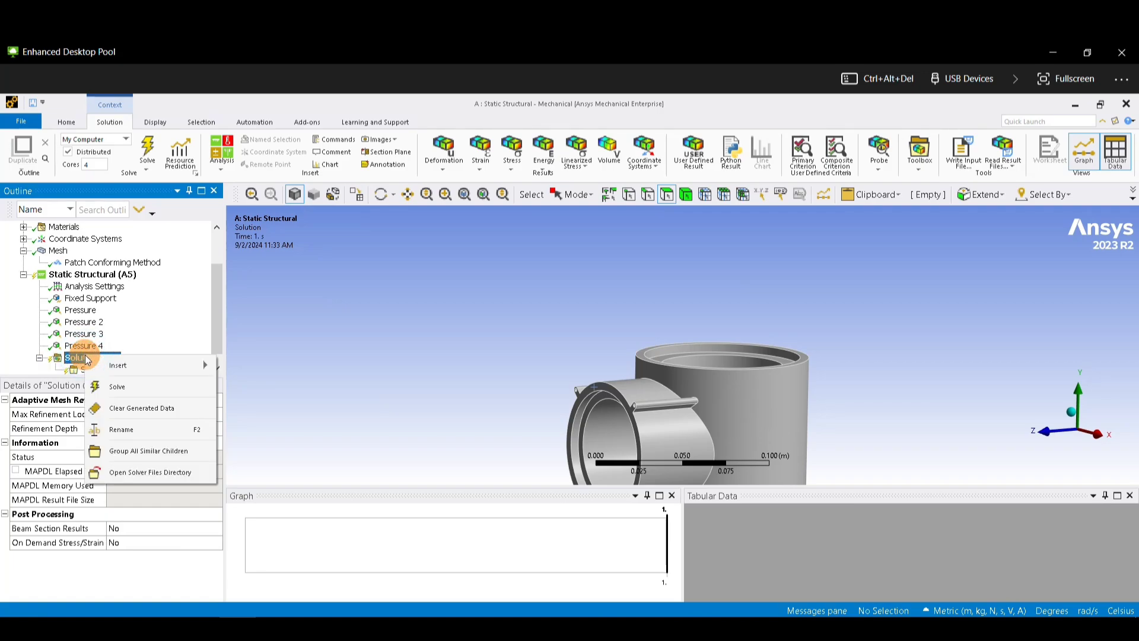
mouse_move(88, 362)
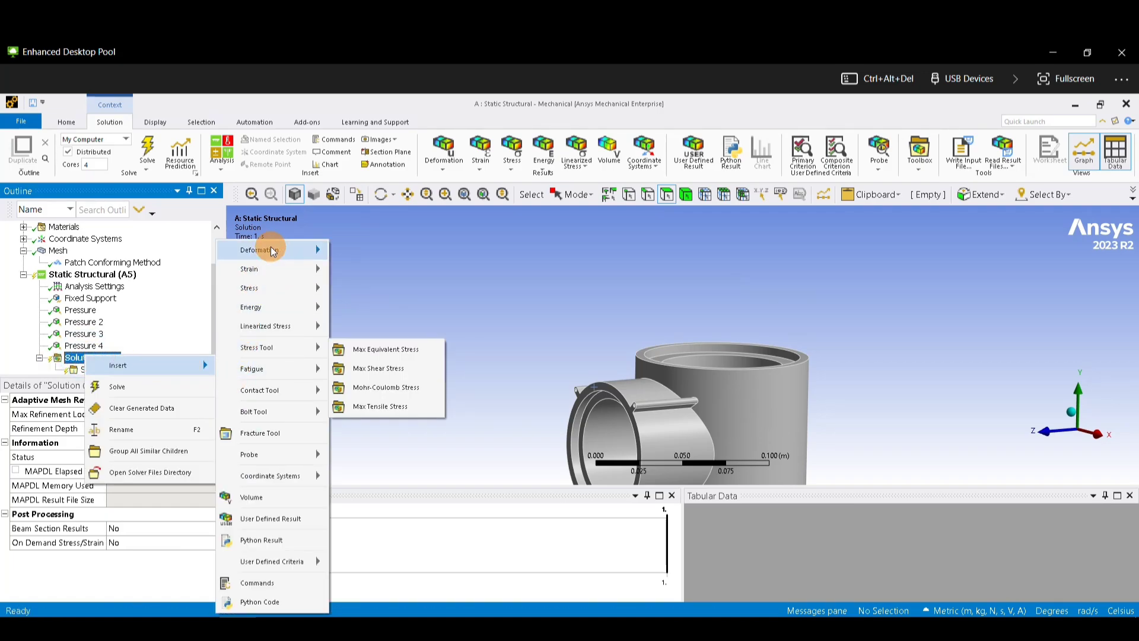
mouse_move(272, 250)
click(358, 251)
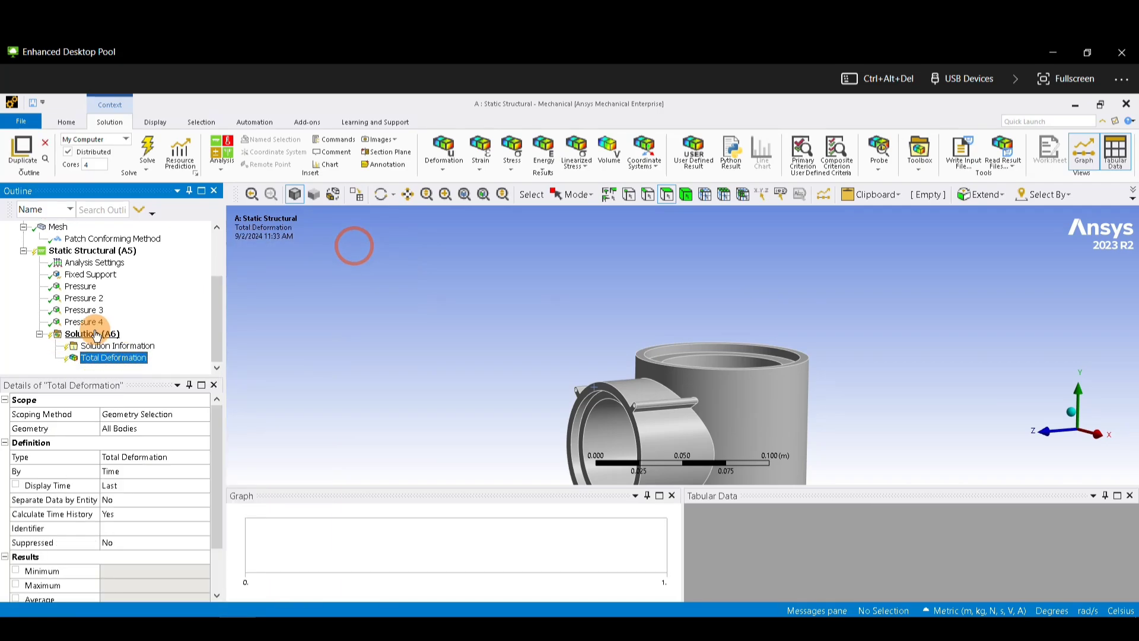
Step: Insert an Equivalent (von-Mises) stress result under the solution and solve the analysis
click(89, 334)
right_click(95, 334)
mouse_move(137, 344)
mouse_move(291, 289)
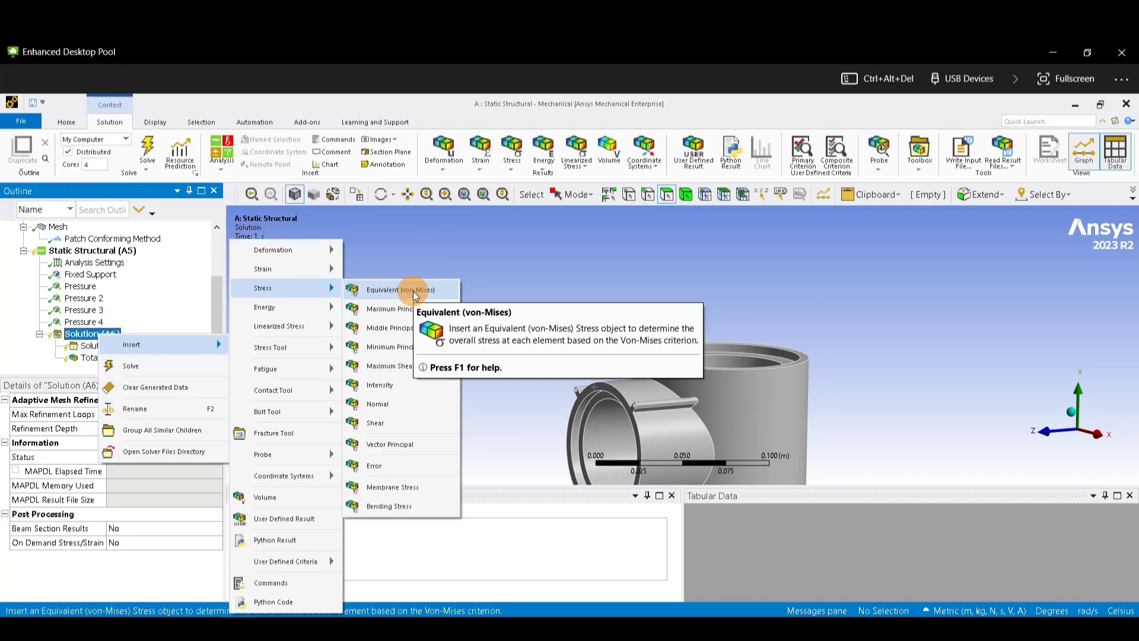
click(401, 290)
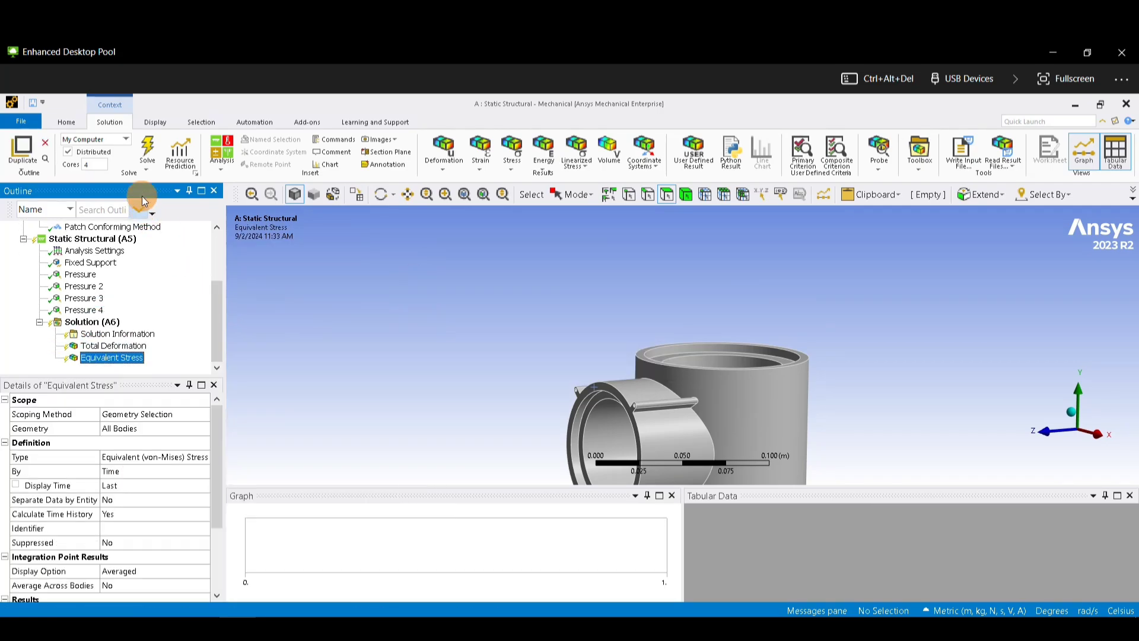
click(147, 150)
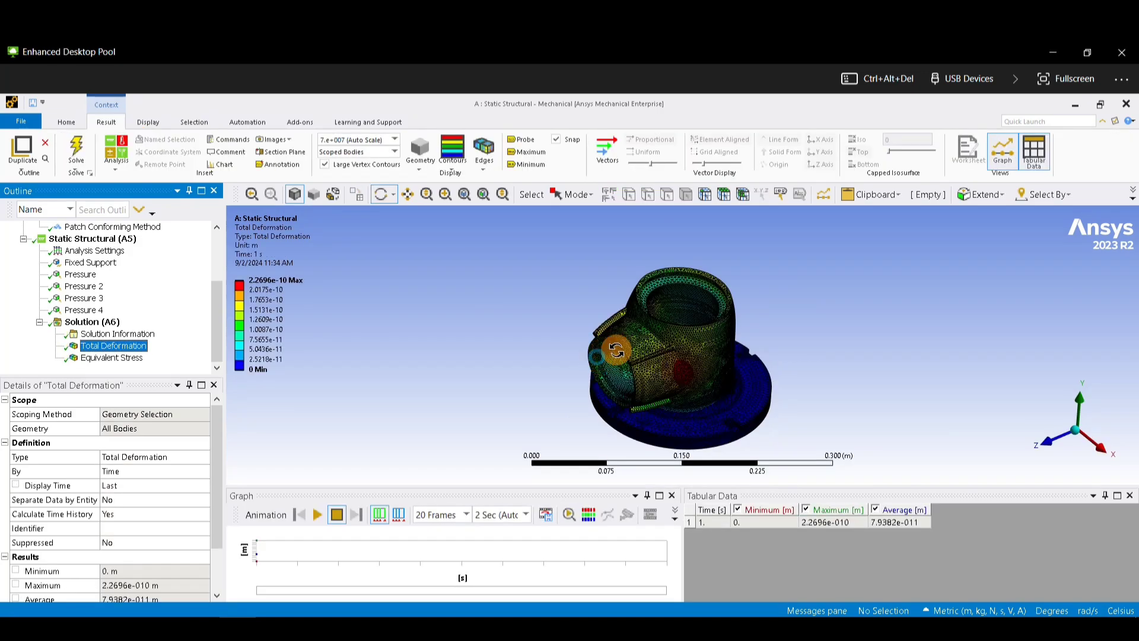
Step: Examine the Total Deformation contours on the valve body, focusing on the area where the side branch joins the vertical cylinder
drag(702, 327, 285, 386)
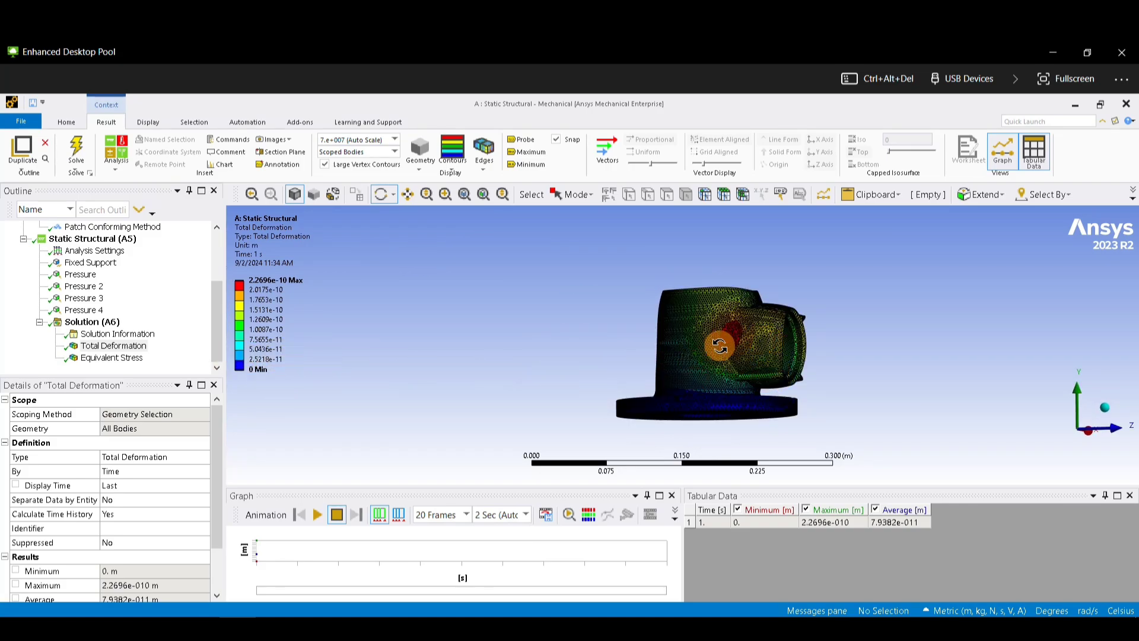
scroll(753, 348, up, 2)
scroll(753, 349, up, 1)
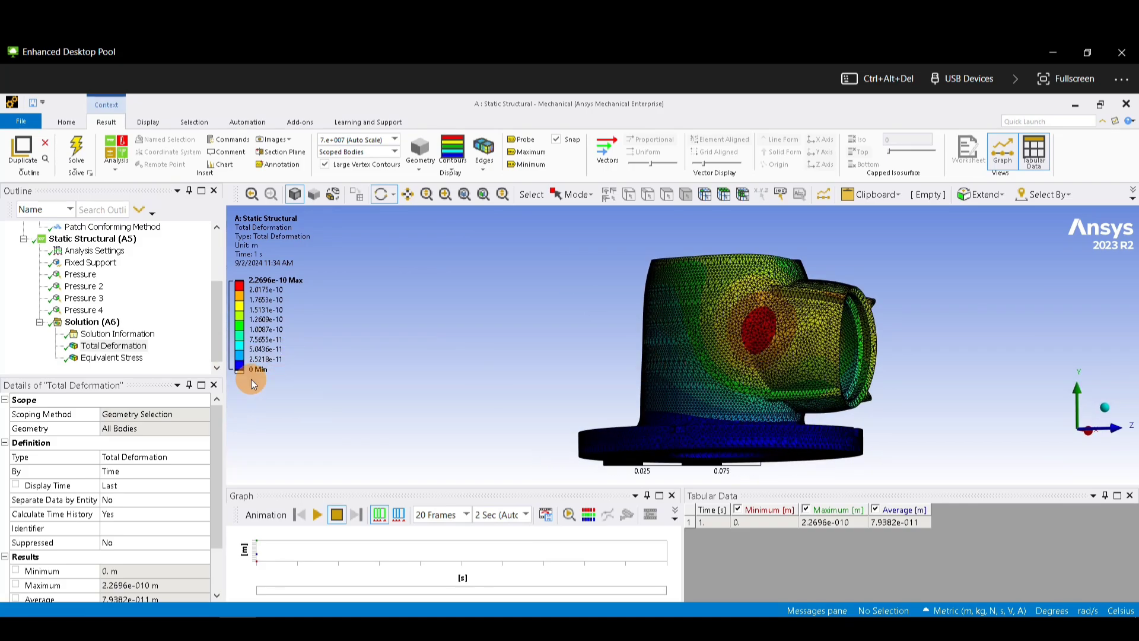
drag(716, 356, 667, 316)
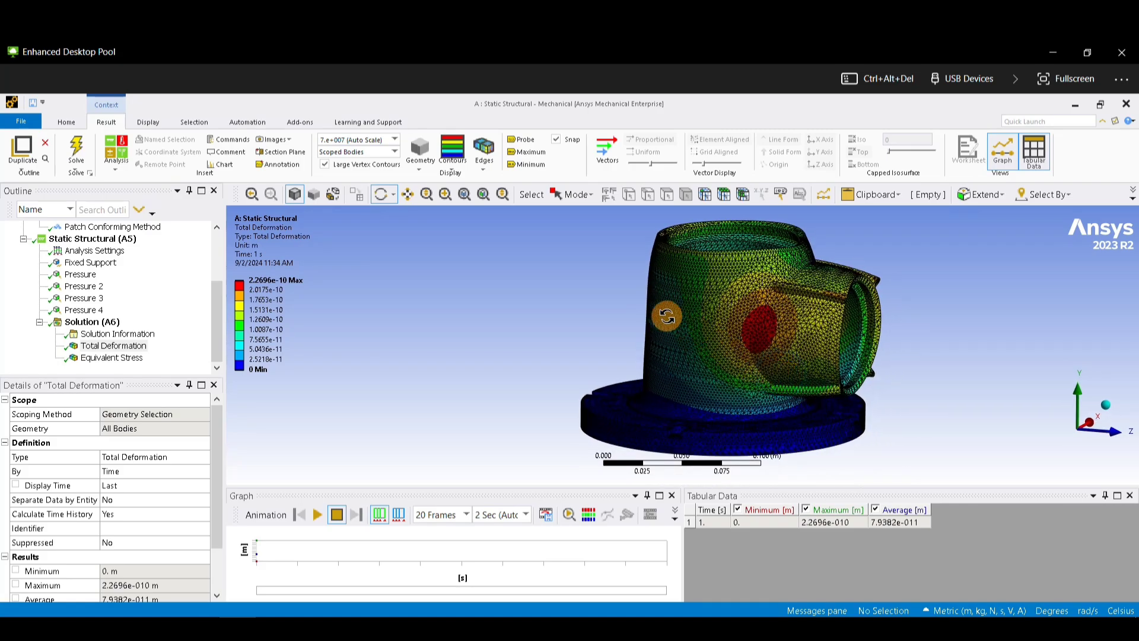
Step: Probe the deformation in the red zone at the side branch junction and play the Total Deformation animation
click(526, 144)
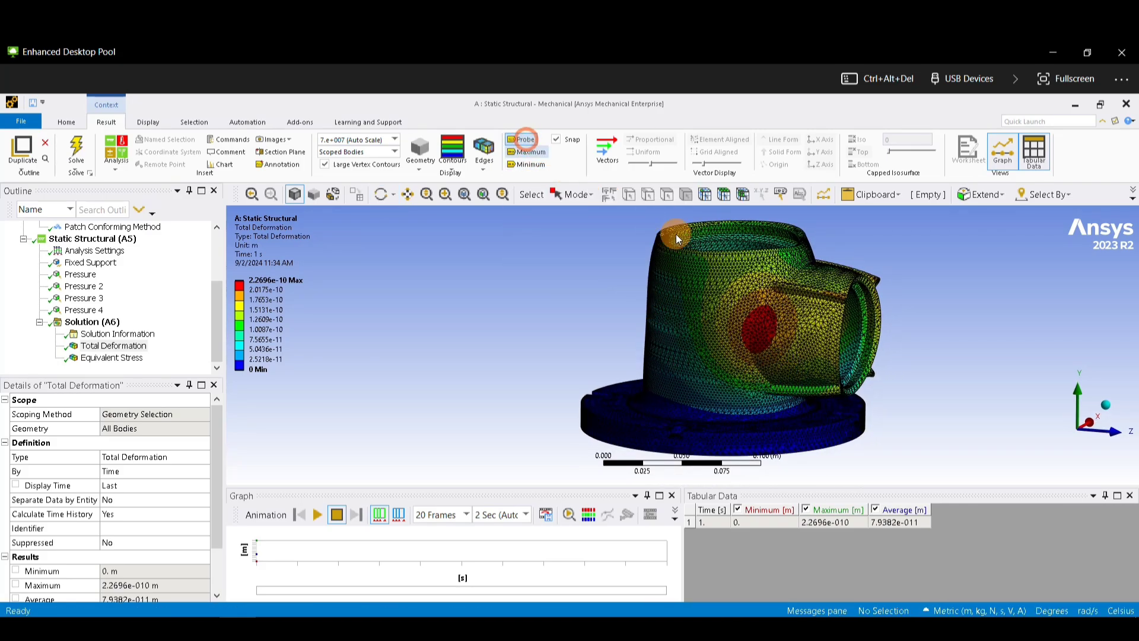
click(748, 330)
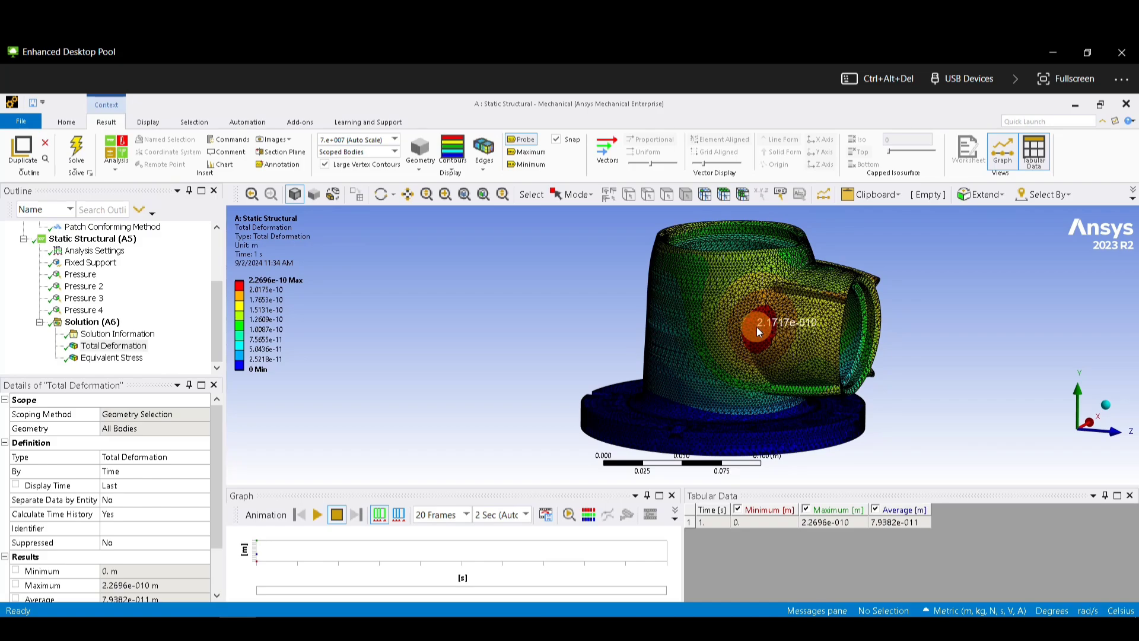
click(315, 515)
middle_drag(400, 399, 557, 386)
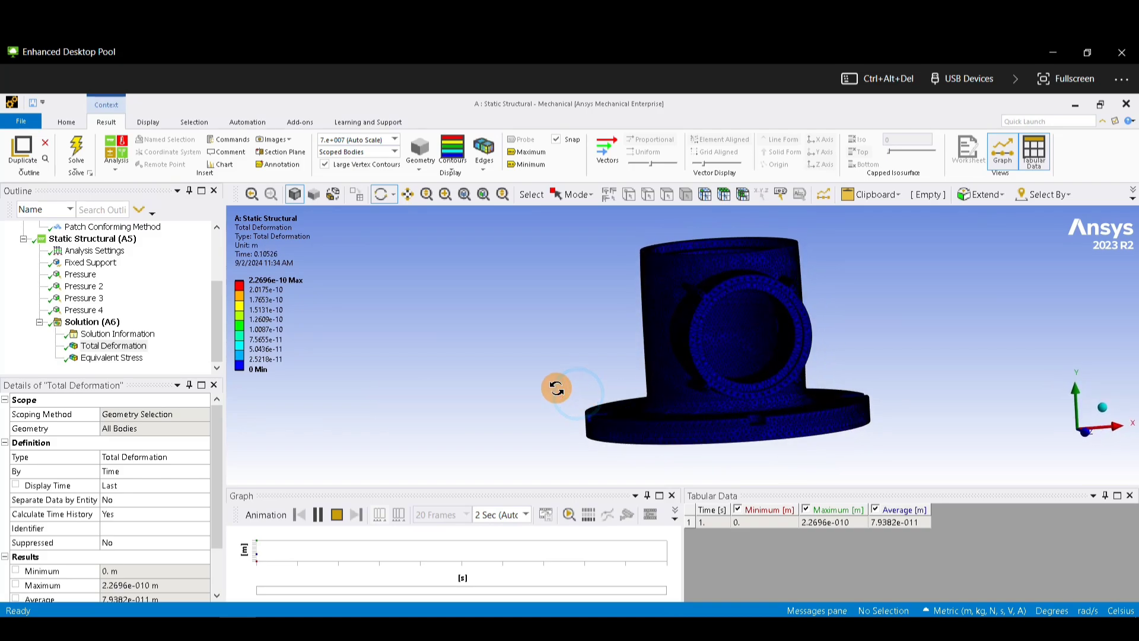
Step: Animate the Equivalent Stress result, inspect it around the side branch opening, and return to the Workbench project schematic
click(127, 359)
drag(568, 363, 635, 354)
drag(807, 374, 813, 394)
click(317, 514)
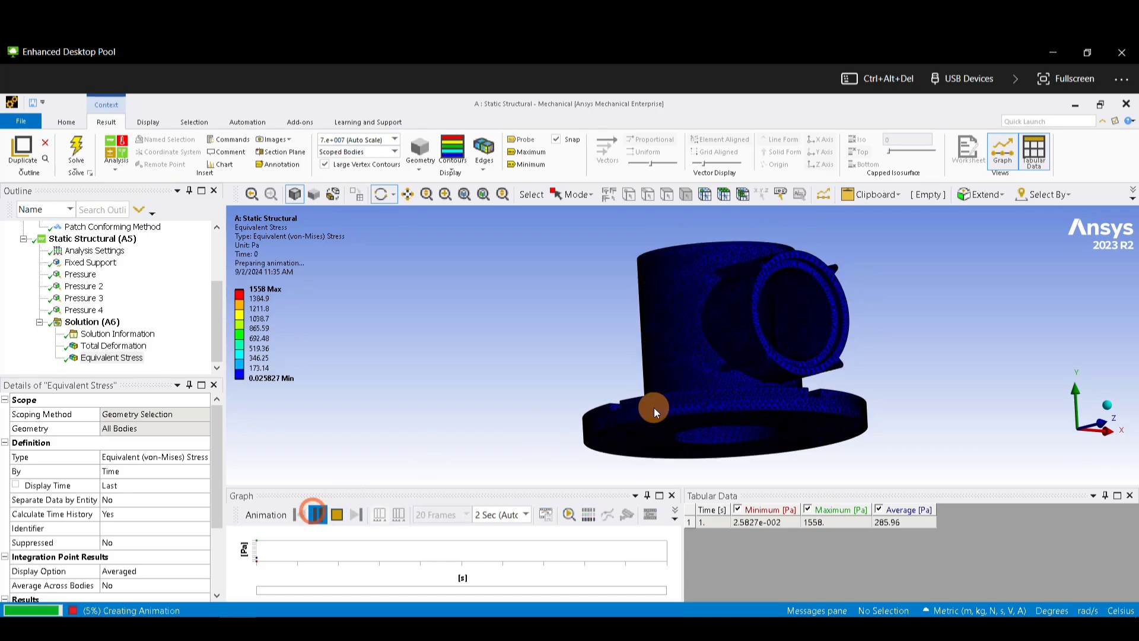
drag(663, 404, 773, 295)
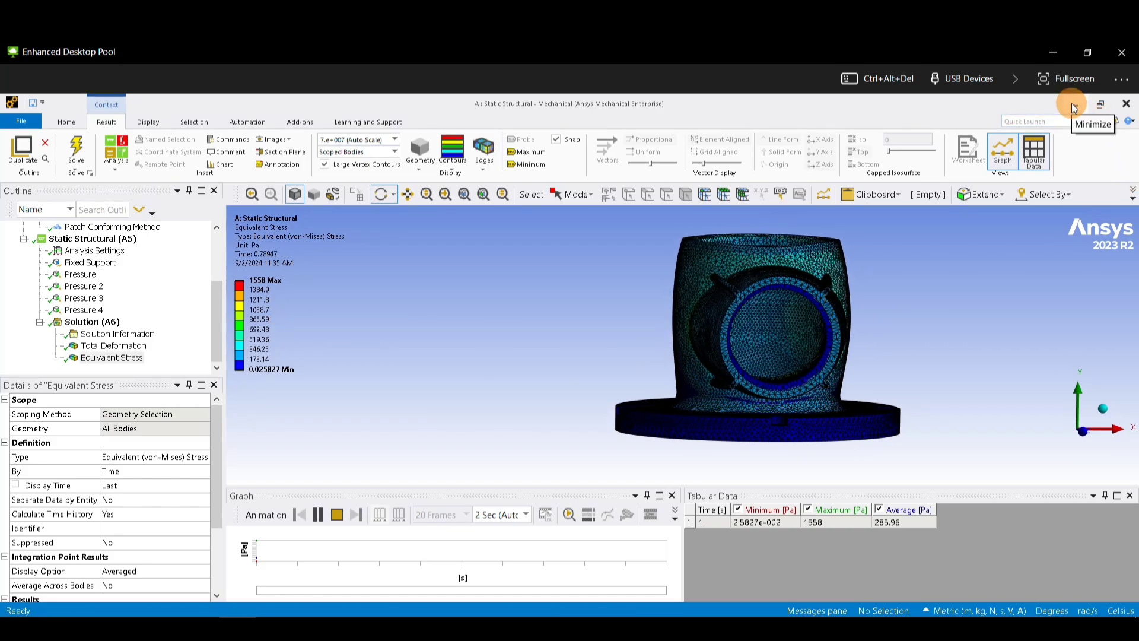
click(1075, 106)
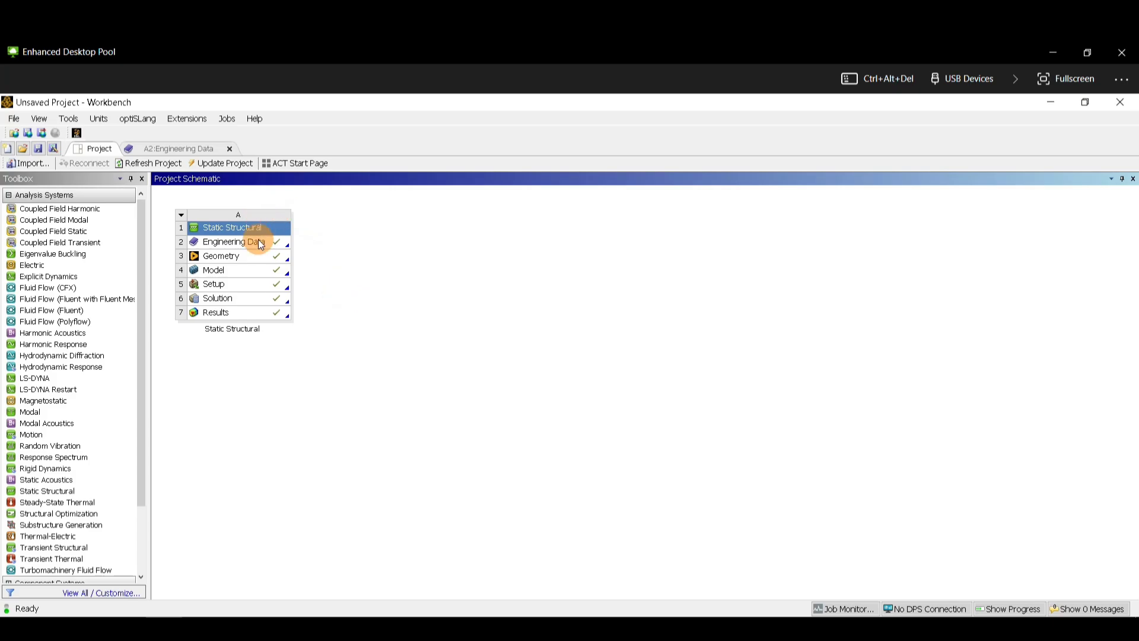